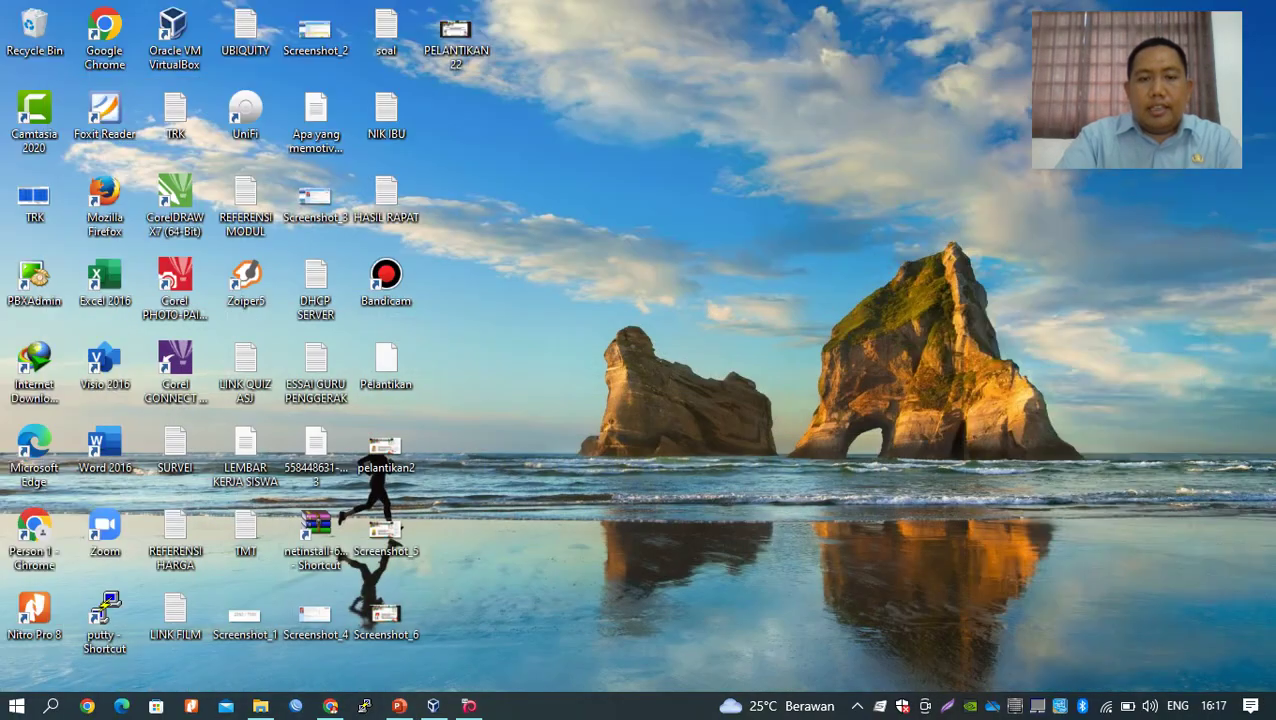
Bring up the Debian 10 console and run ip a, showing enp0s3 at 192.168.254.111/24.
left_click(469, 706)
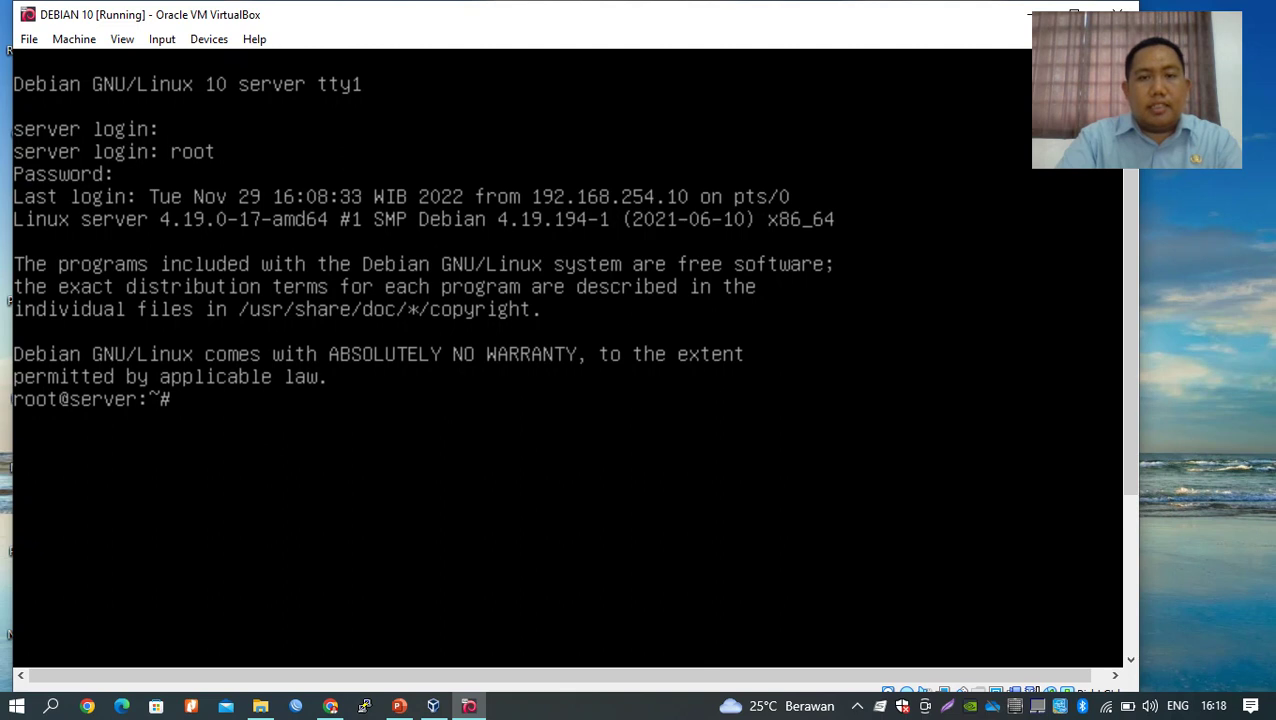
type("ip")
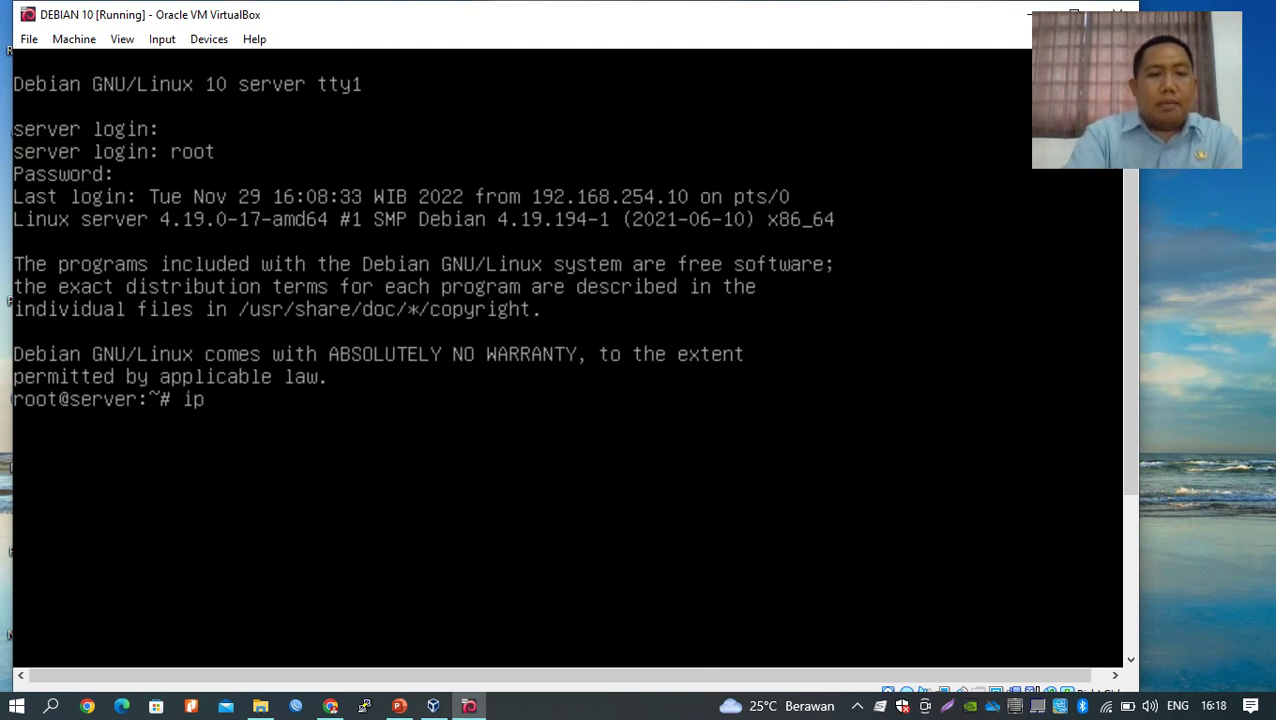
type(" a")
key("Return")
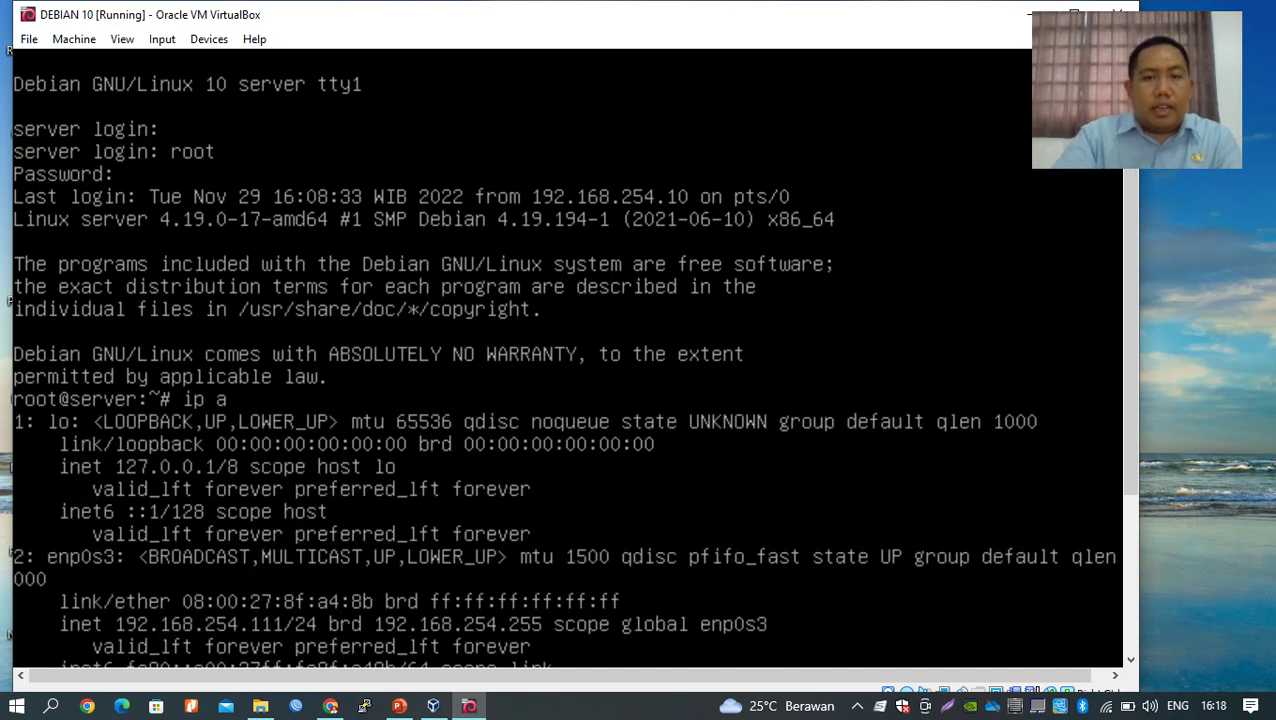
scroll(573, 351, "down", 5)
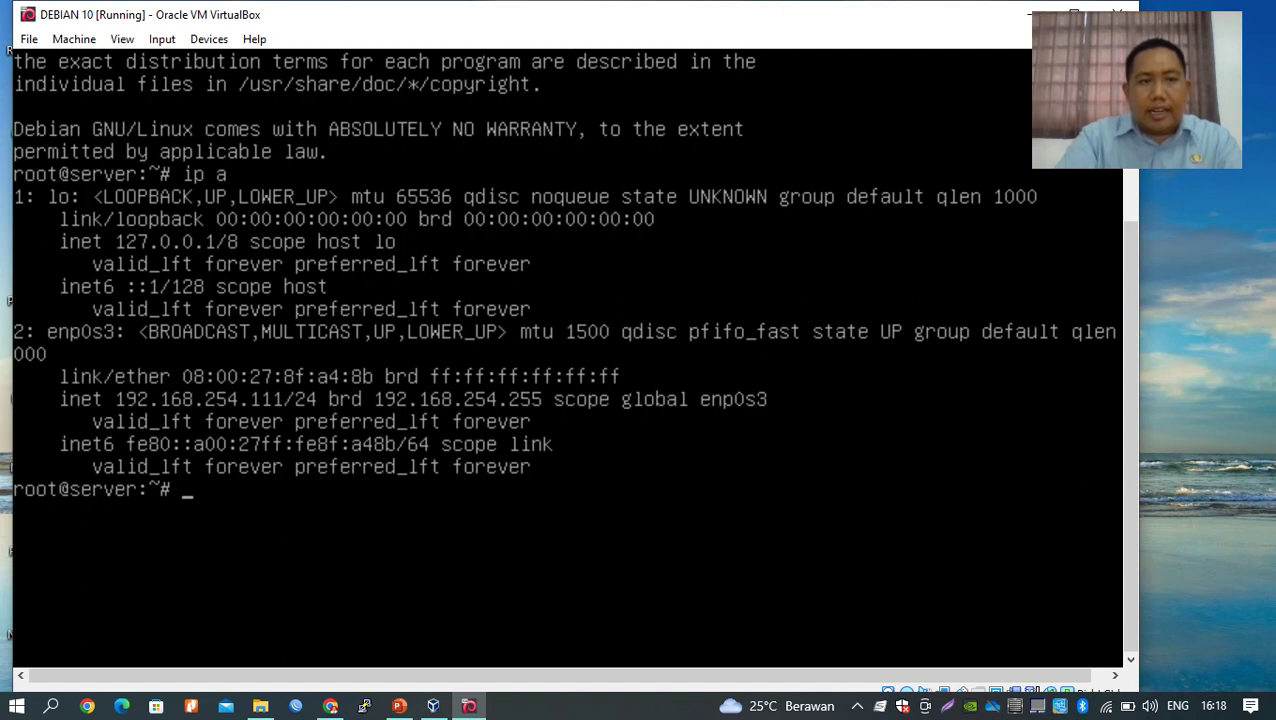
Check the Network Operations Manager for active operations, then close it.
left_click(29, 39)
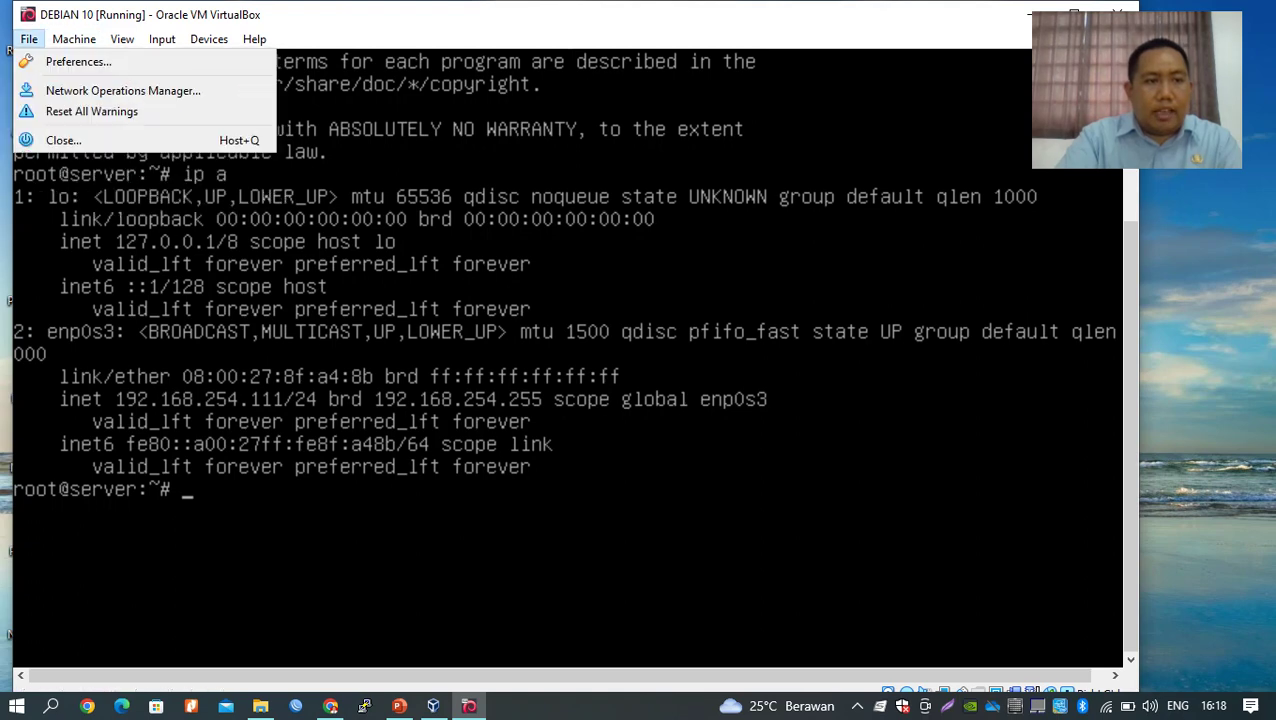
mouse_move(74, 39)
mouse_move(29, 39)
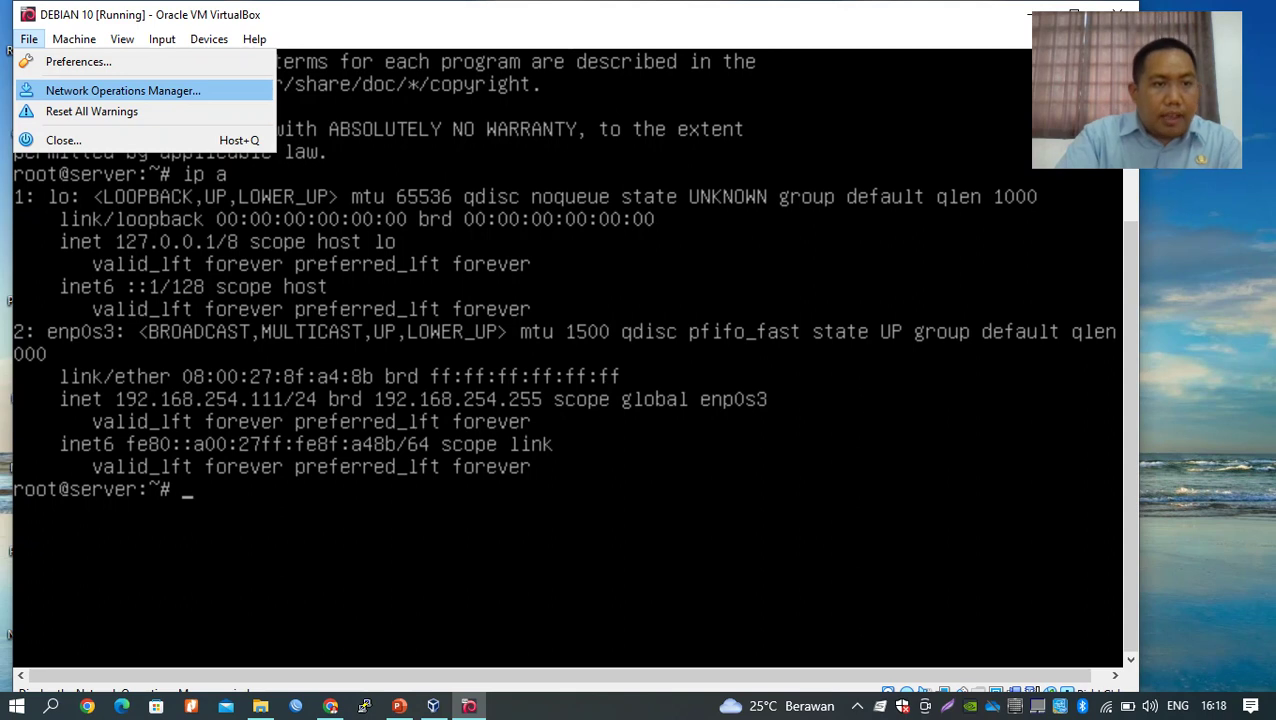
key("Return")
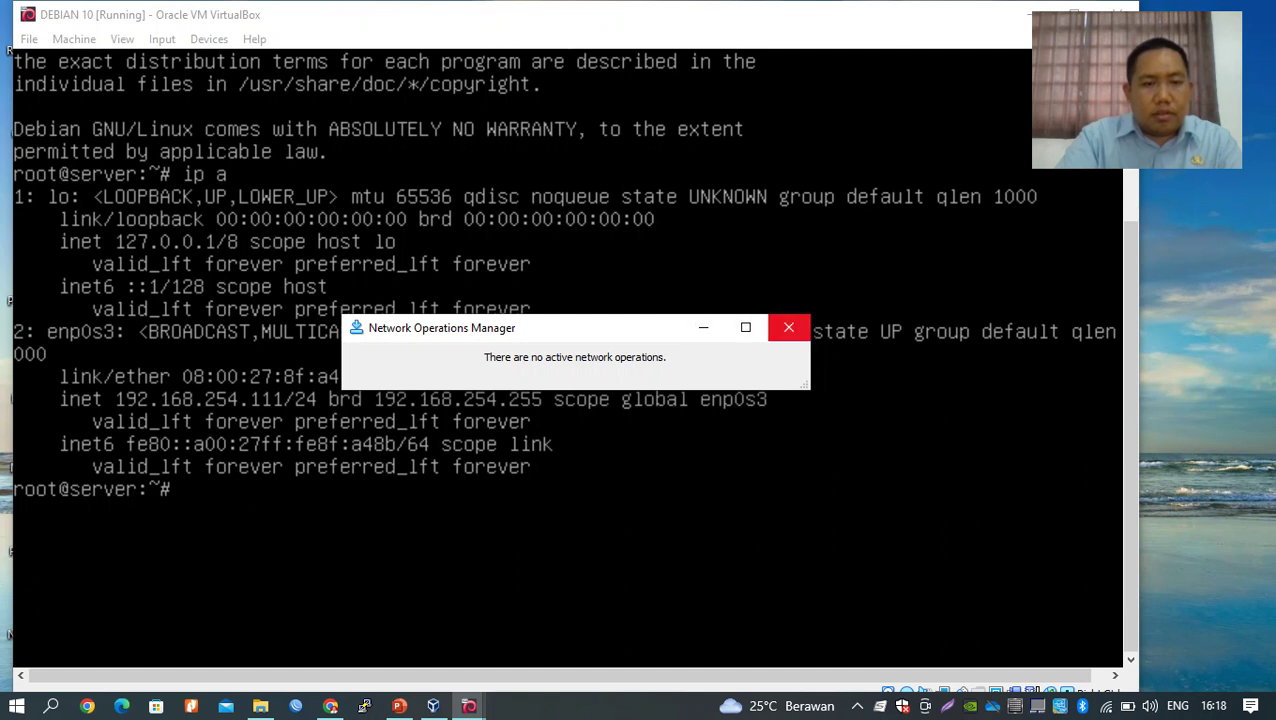
left_click(788, 327)
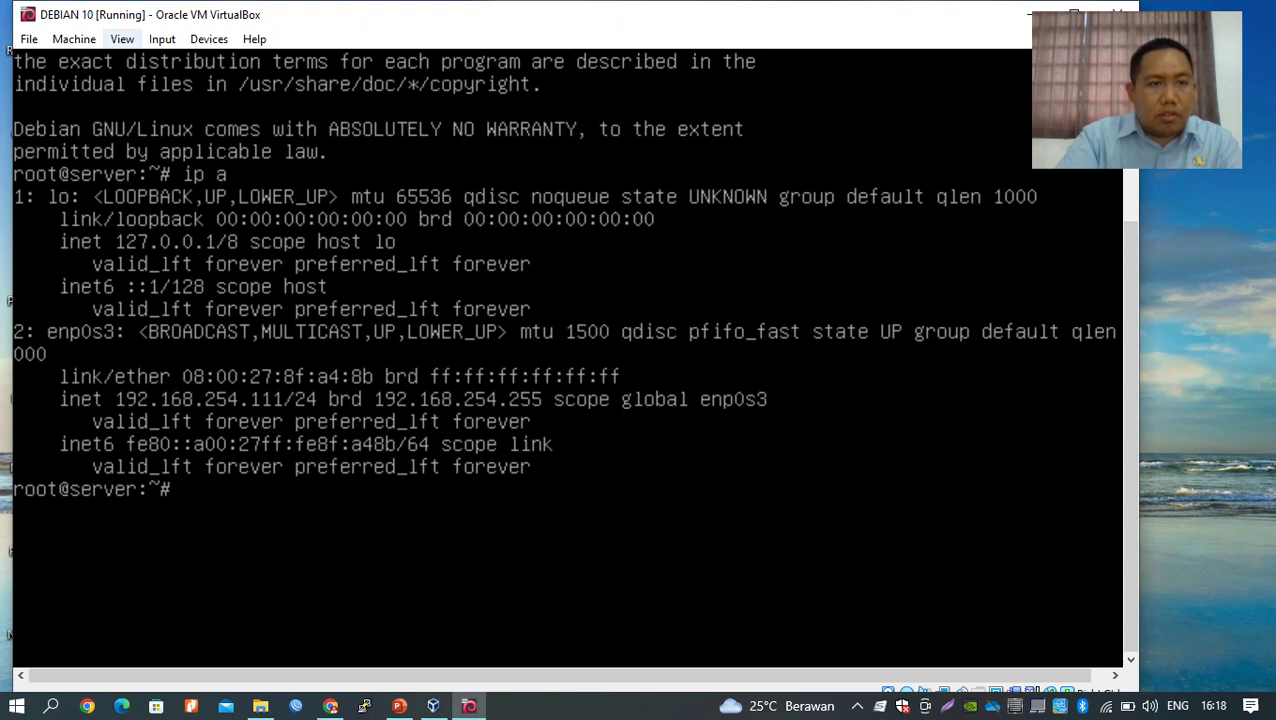
Minimize the Debian 10 VM window, leaving the VM running.
left_click(122, 39)
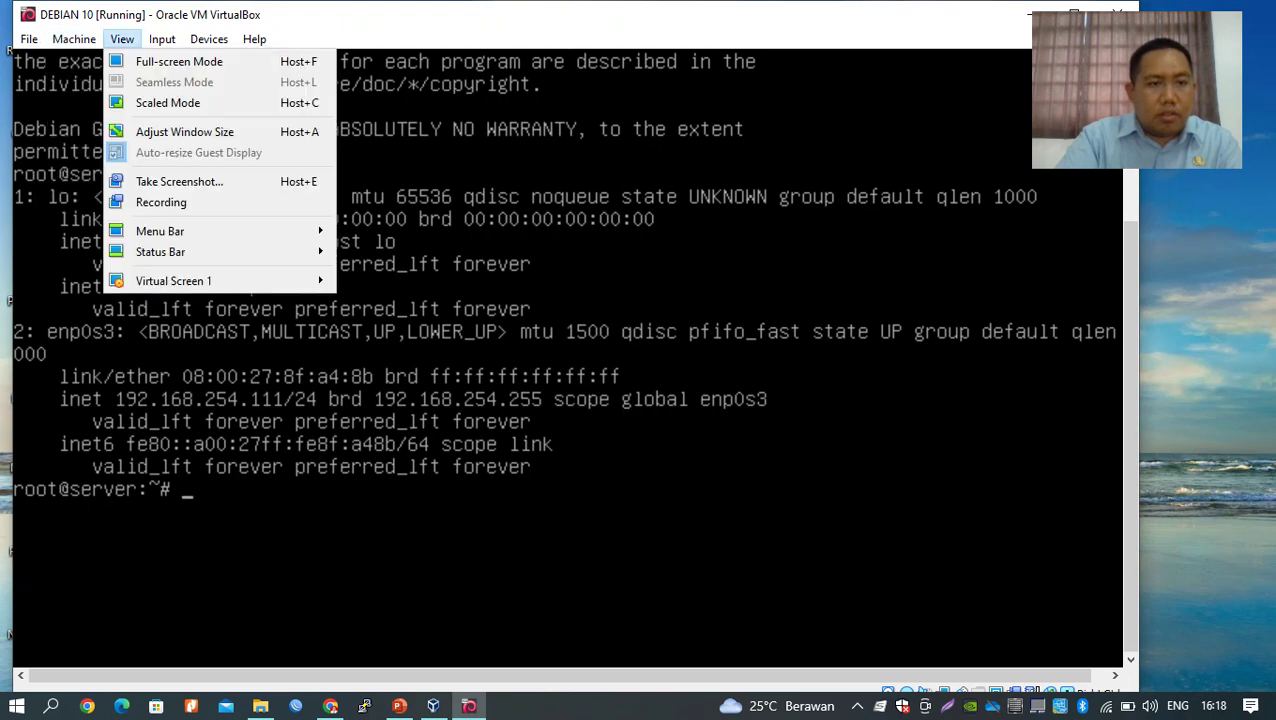
left_click(122, 39)
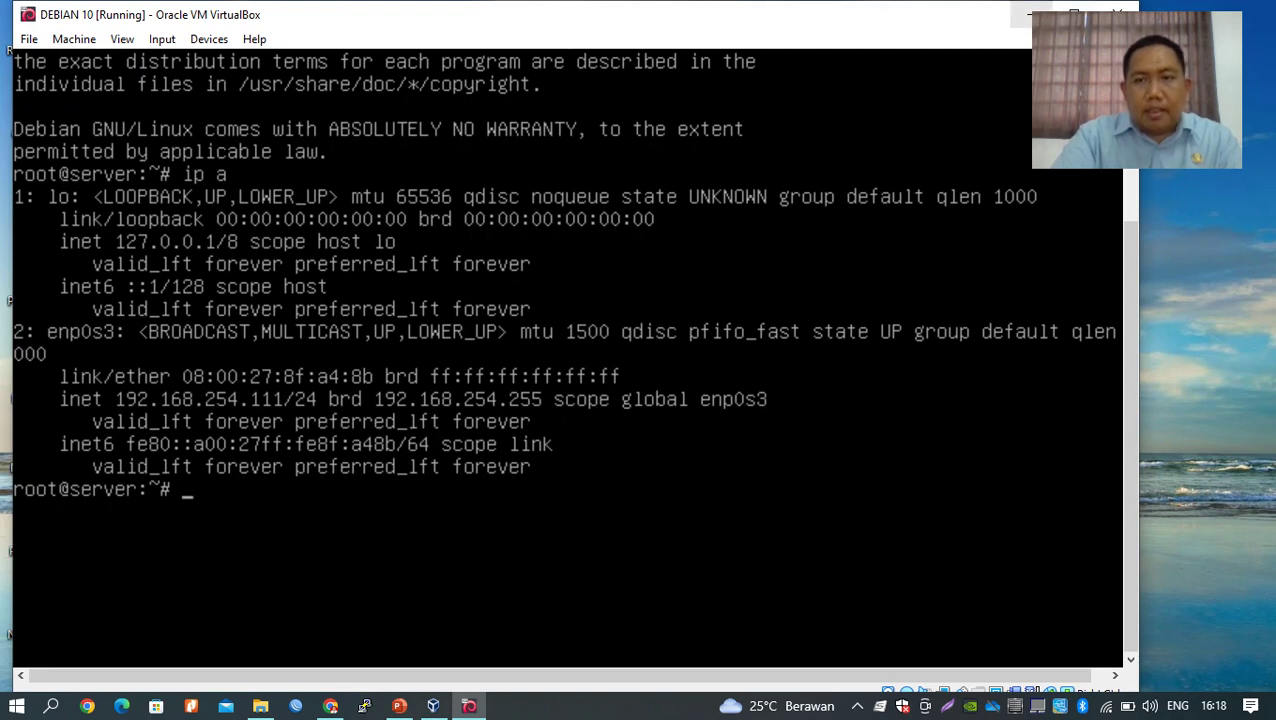
left_click(1031, 14)
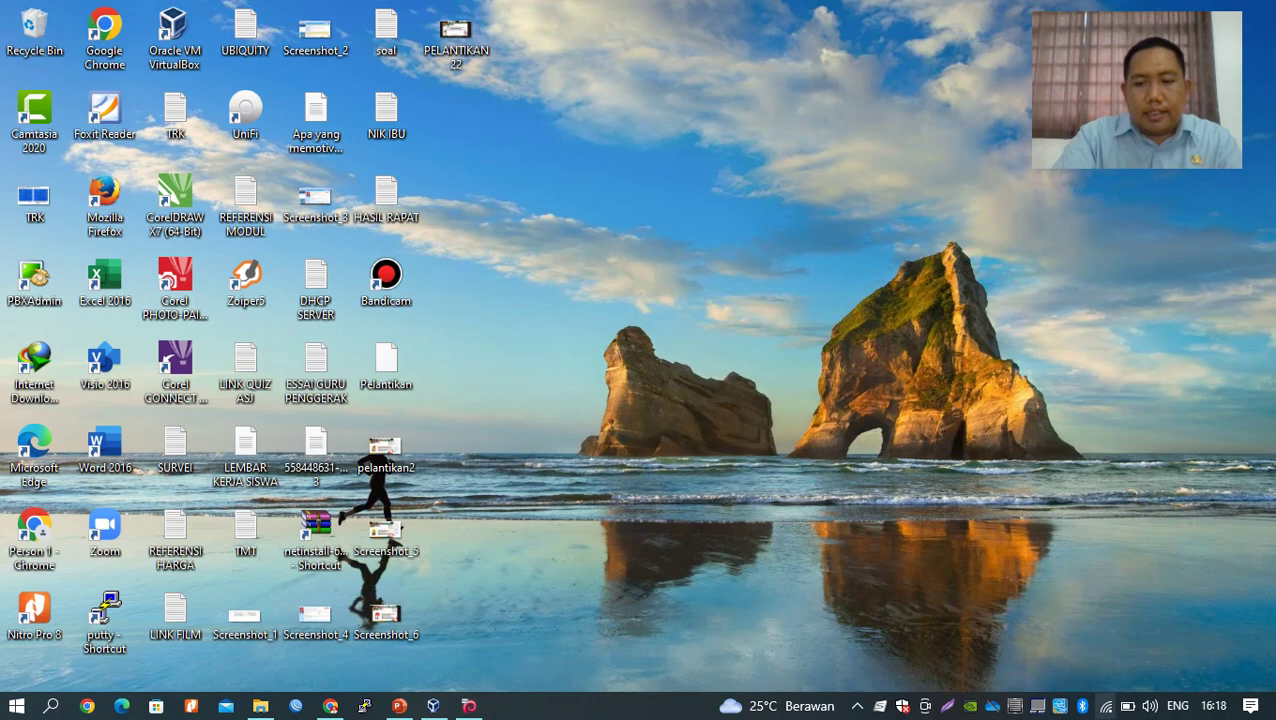
Verify Host-Only Ethernet Adapter #2 uses 192.168.254.10, mask 255.255.255.0, then close VirtualBox Manager.
left_click(1104, 705)
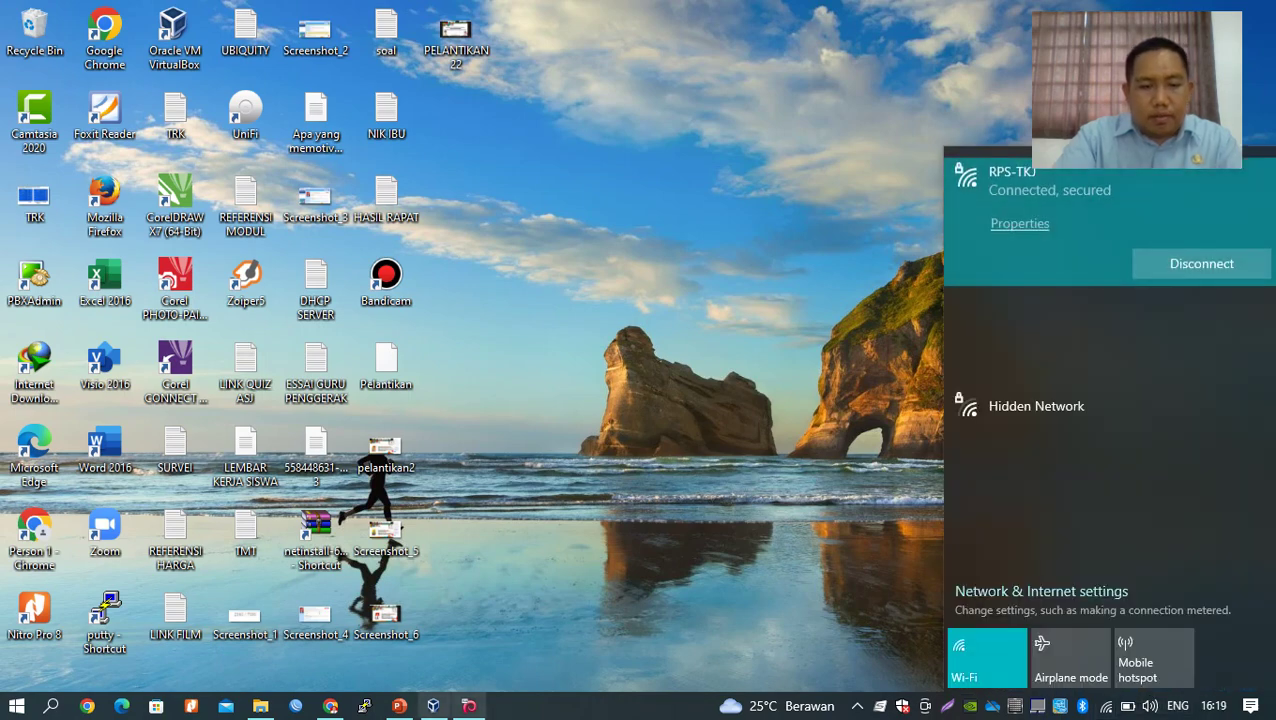
left_click(433, 705)
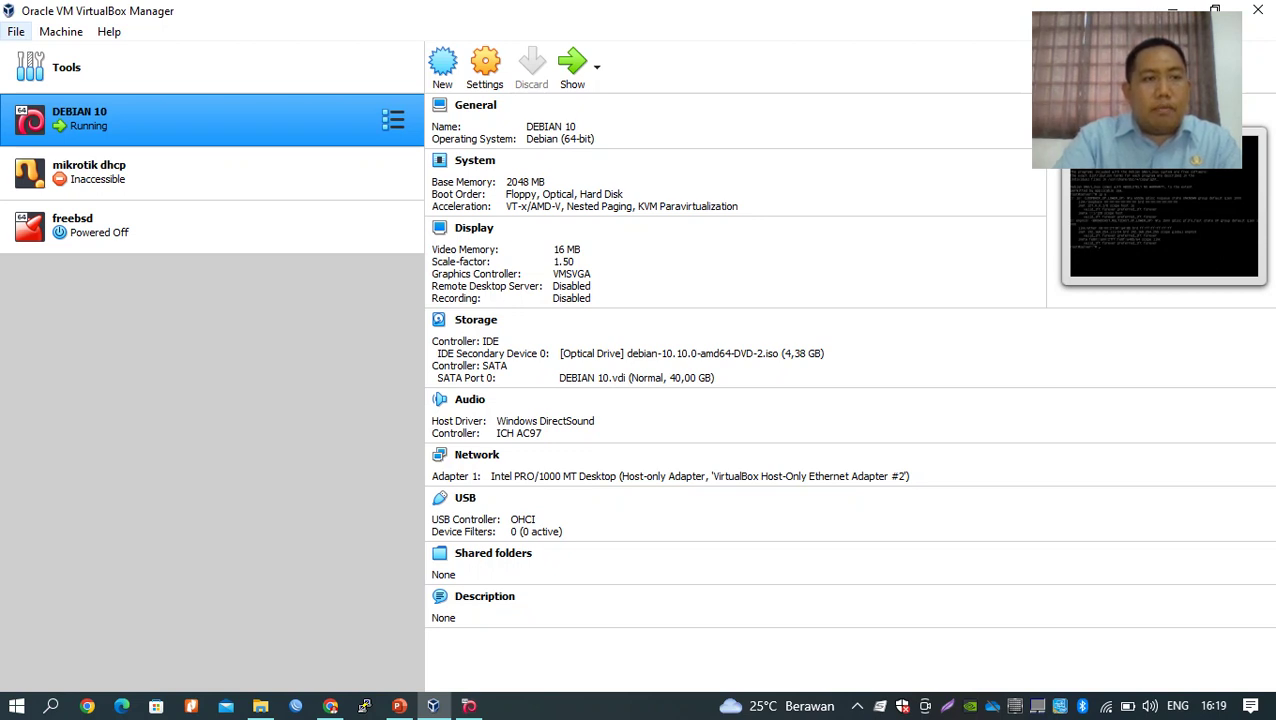
left_click(16, 31)
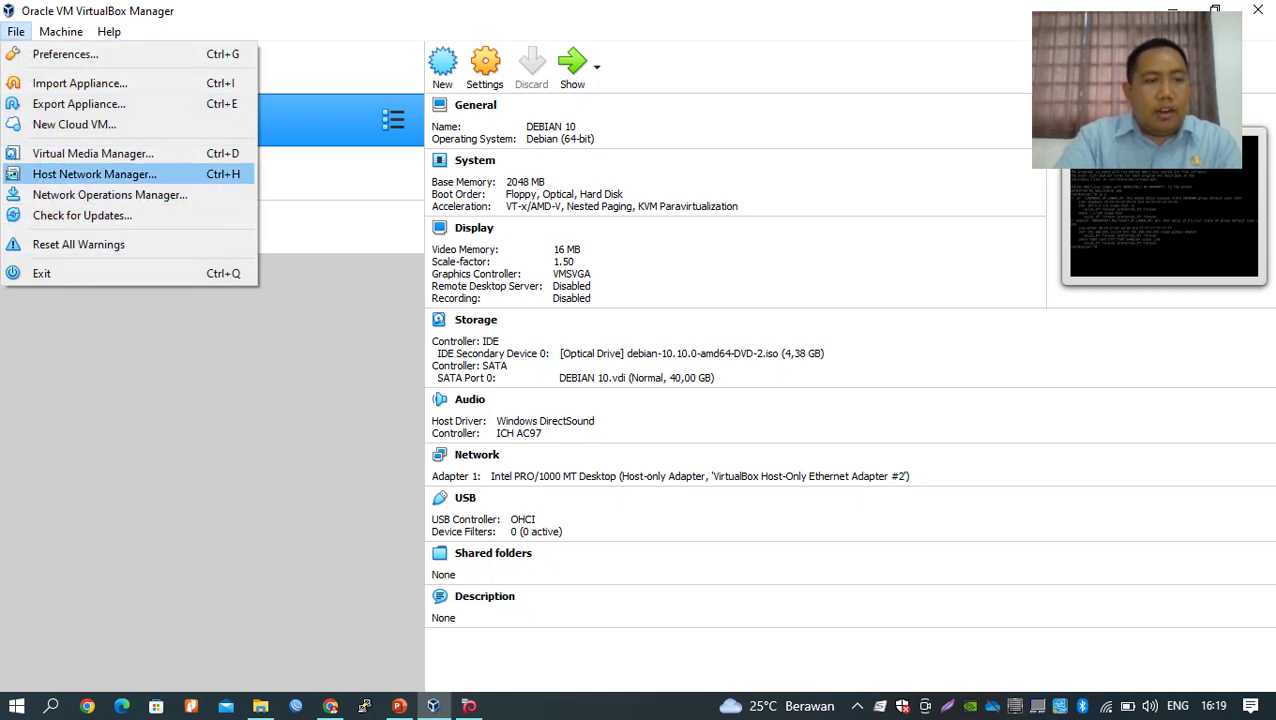
key("Return")
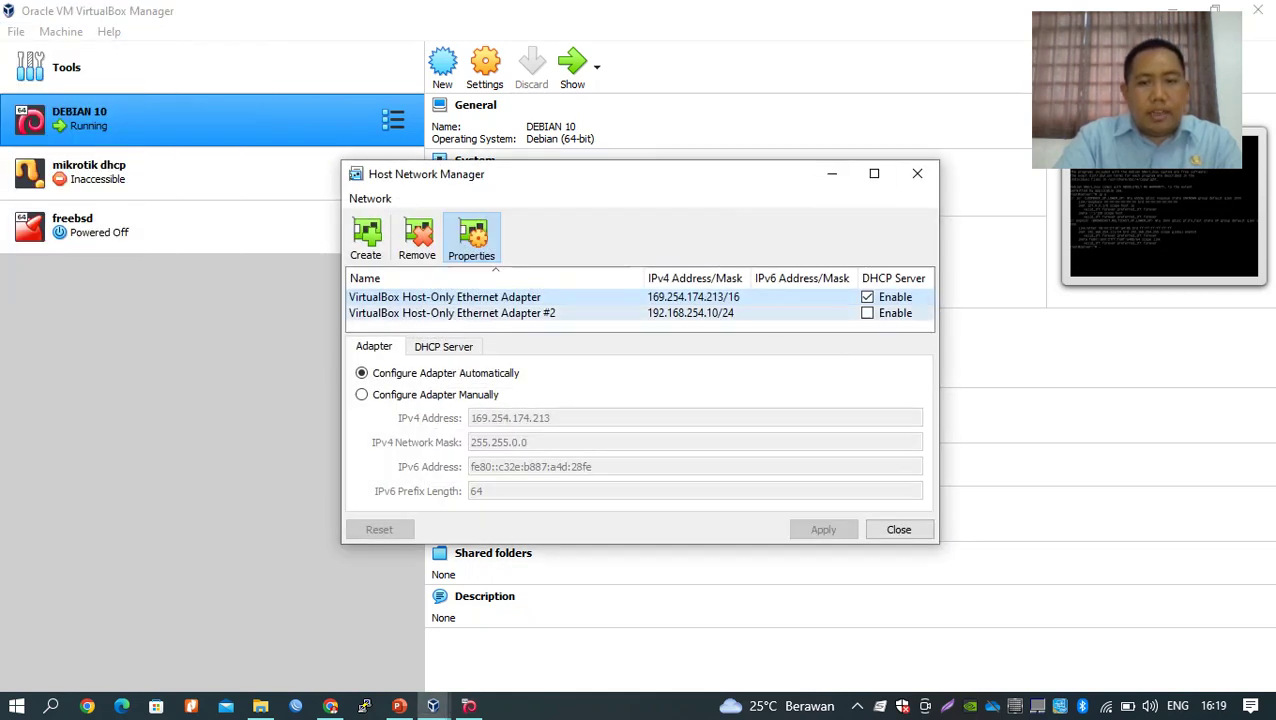
left_click(452, 313)
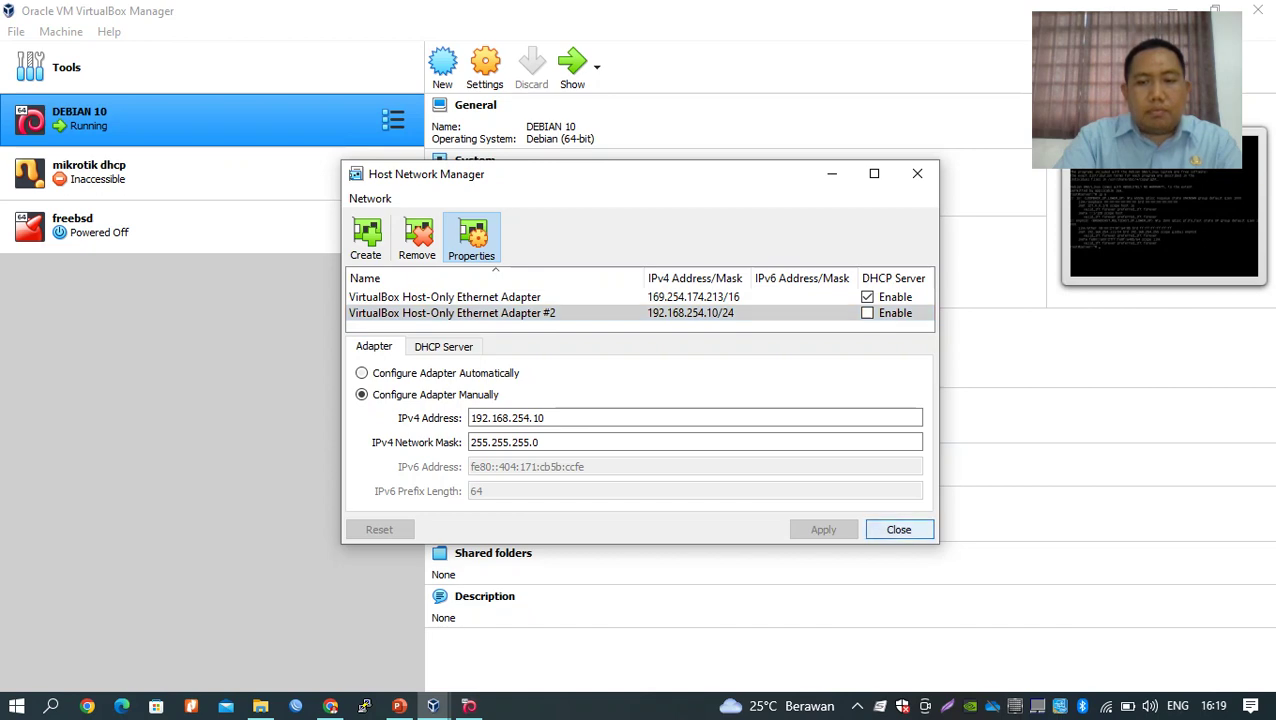
left_click(898, 529)
left_click(1257, 10)
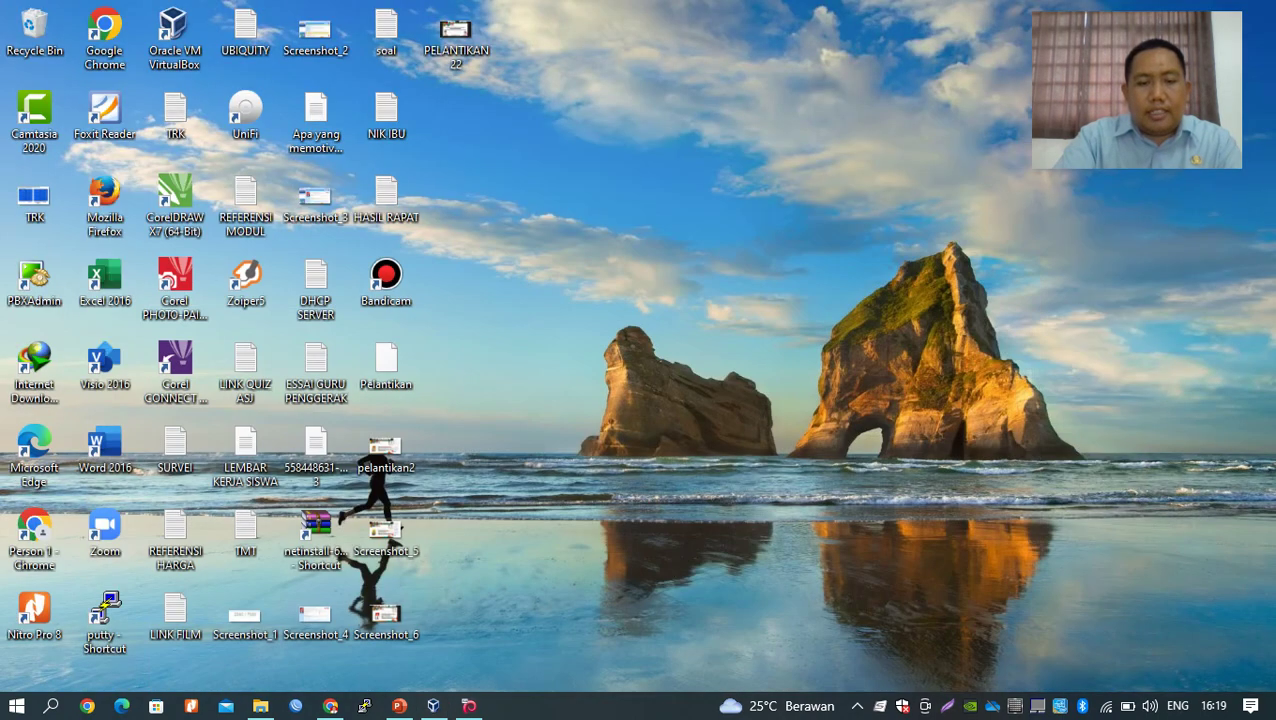
Open the properties of VirtualBox Host-Only Network #2 from the host's network settings.
right_click(1105, 706)
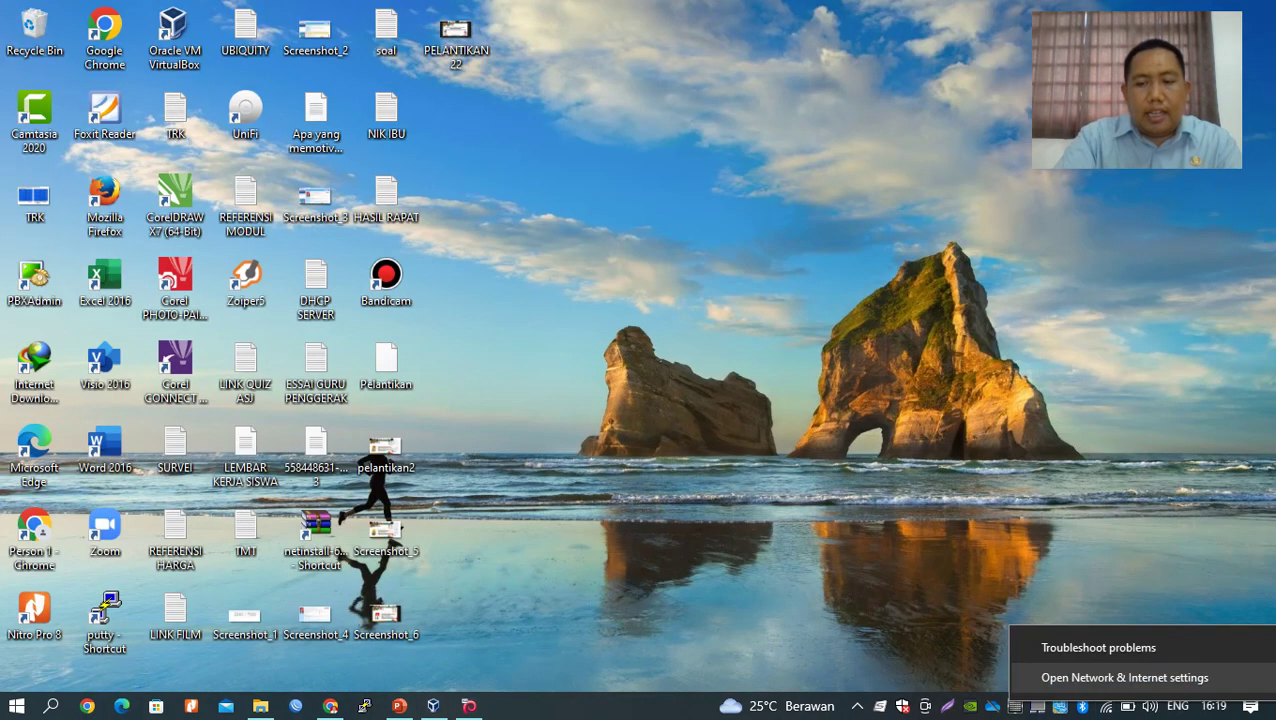
left_click(1124, 677)
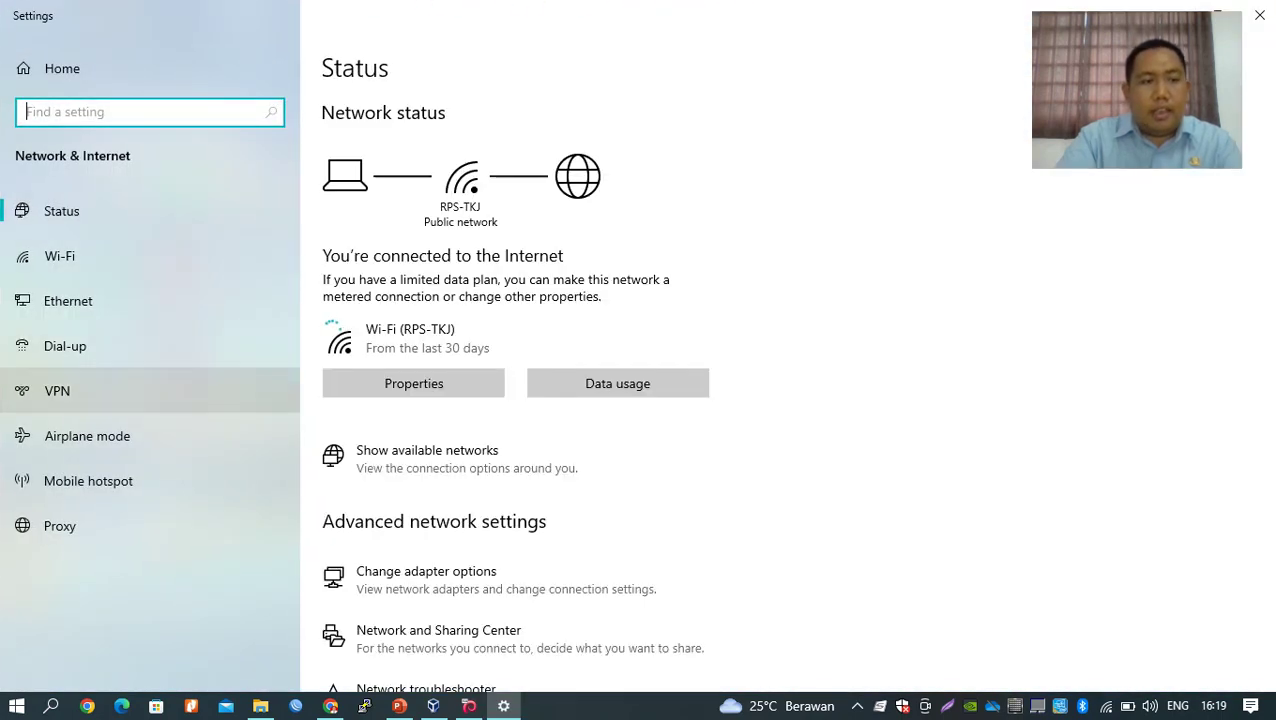
left_click(68, 300)
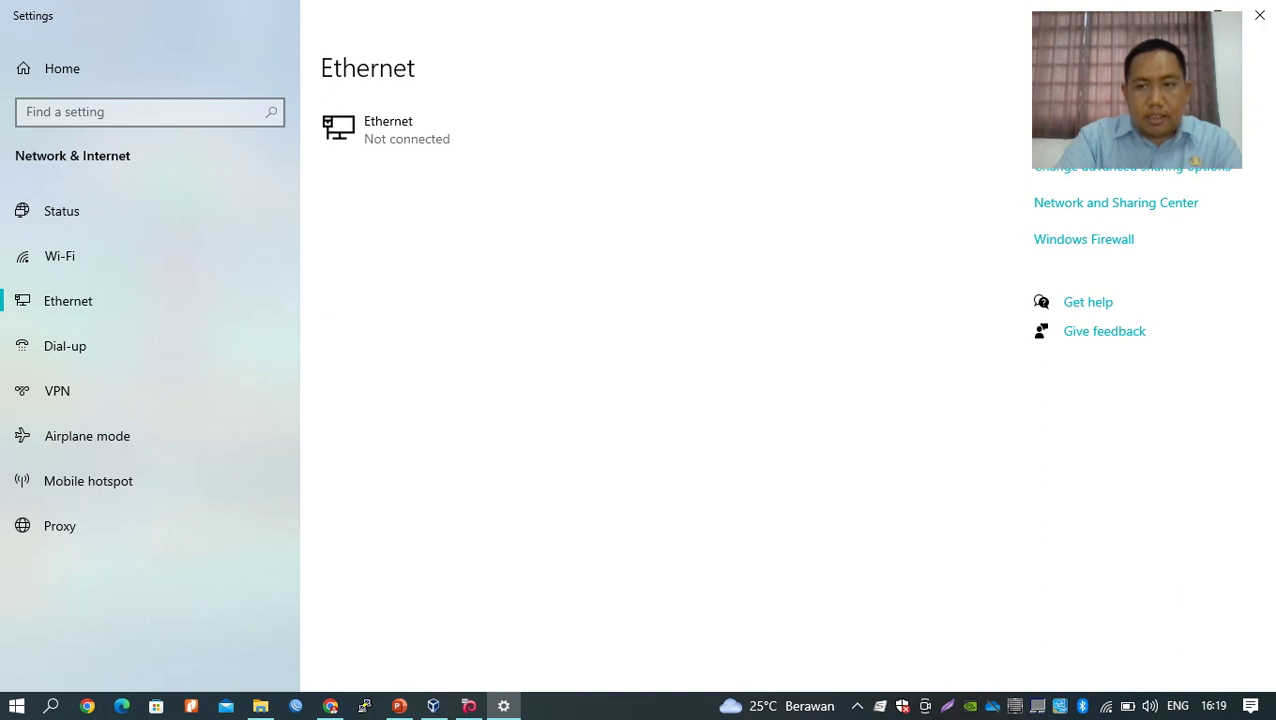
left_click(1104, 130)
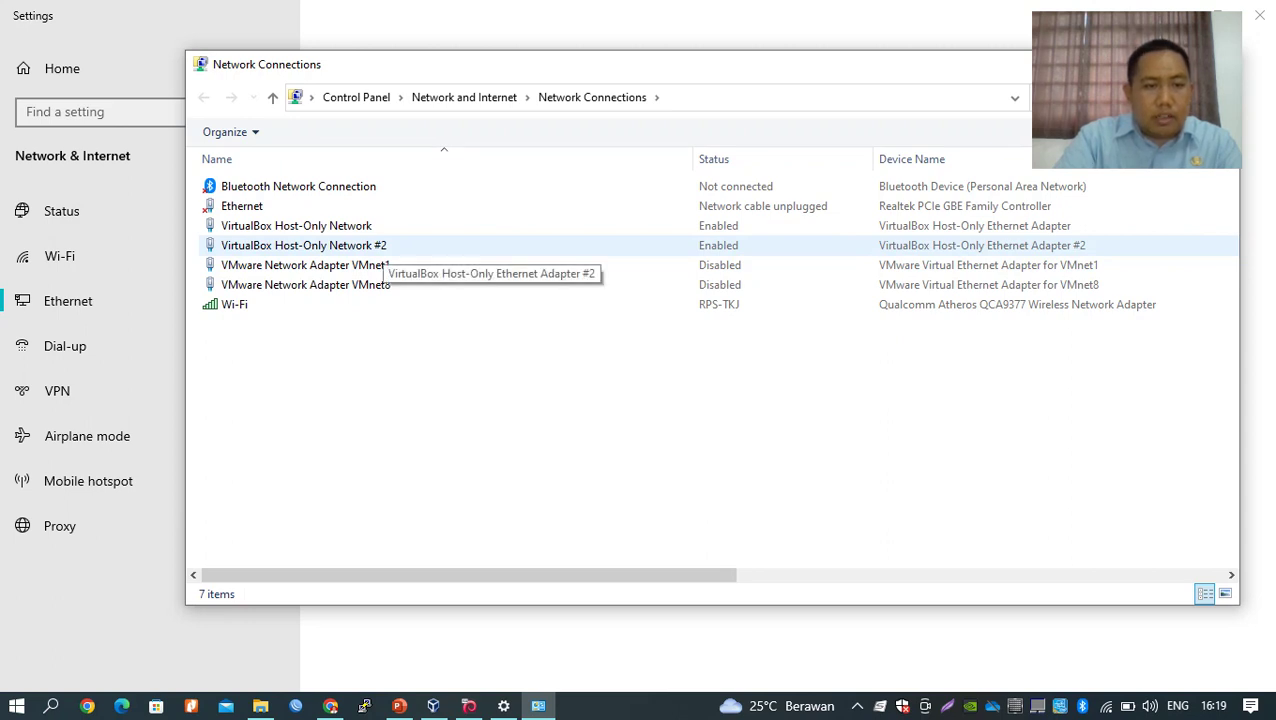
double_click(375, 246)
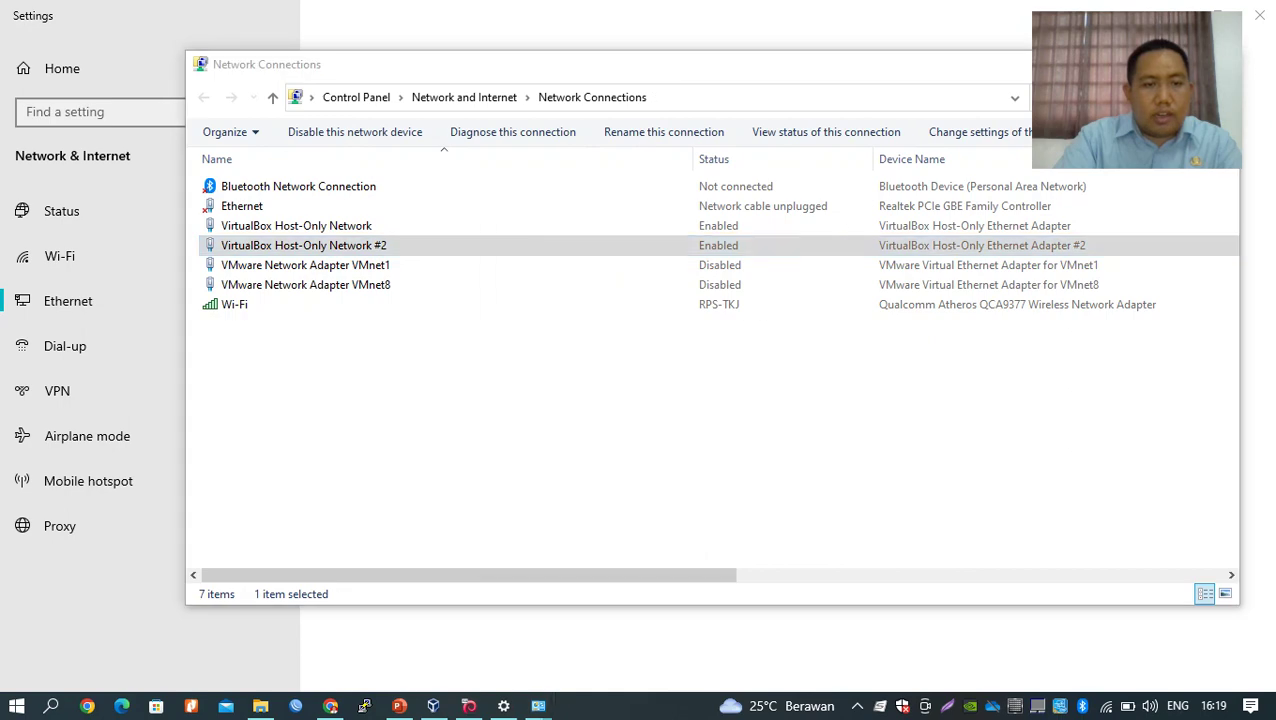
left_click(529, 505)
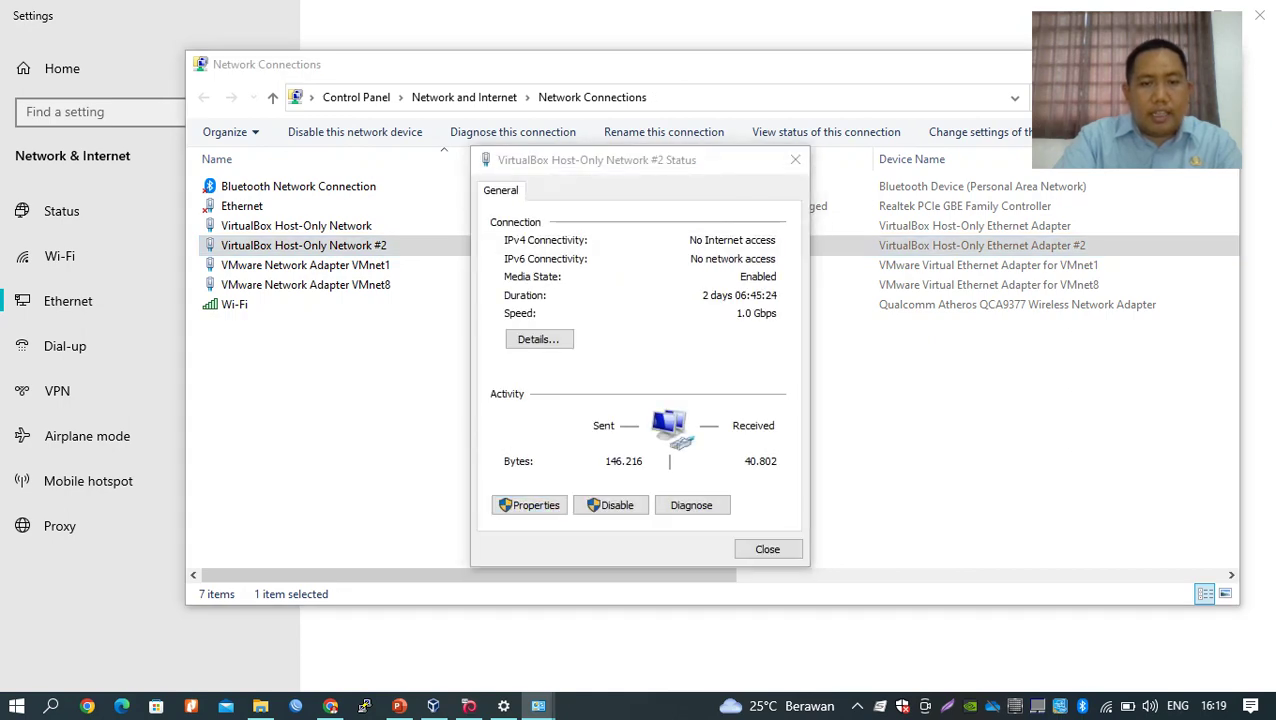
Set the adapter's IPv4 to a manually entered IP address and DNS servers.
double_click(631, 407)
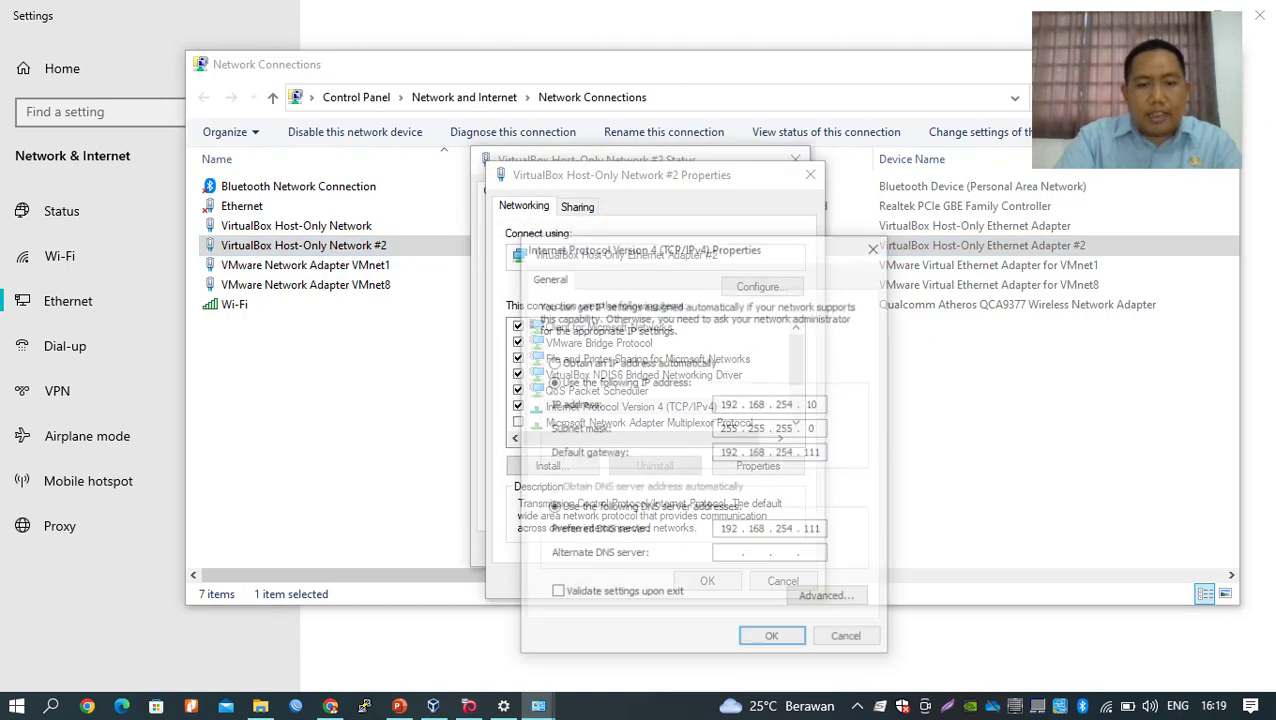
left_click(552, 362)
left_click(552, 488)
left_click(552, 382)
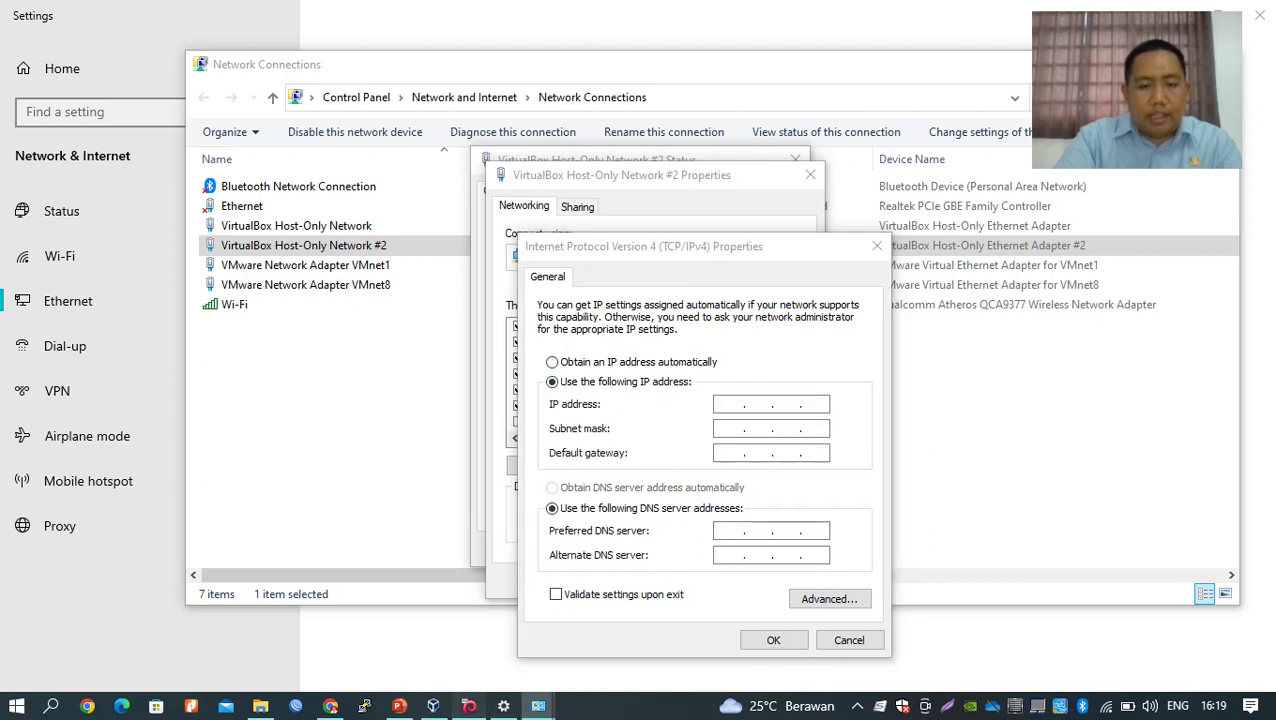
left_click(469, 706)
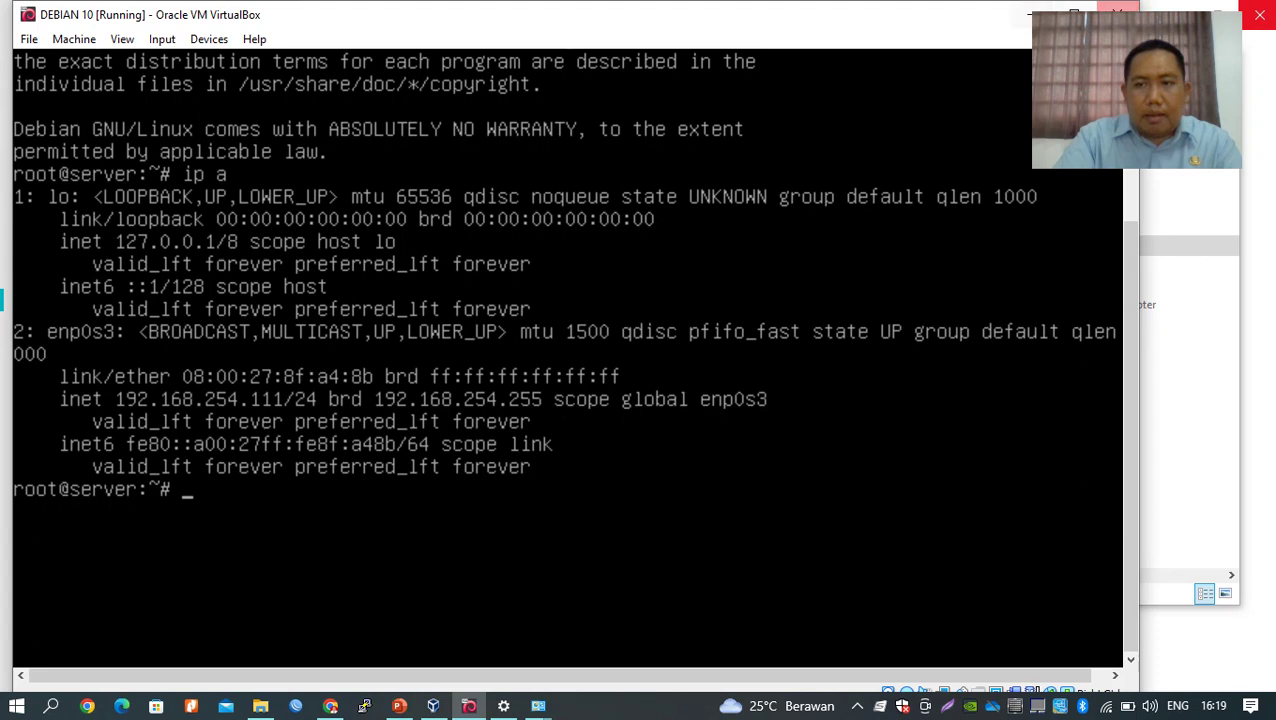
Narrow the Debian console and place the IPv4 Properties dialog beside it.
left_click_drag(1139, 150, 570, 166)
left_click(730, 404)
left_click_drag(700, 246, 872, 231)
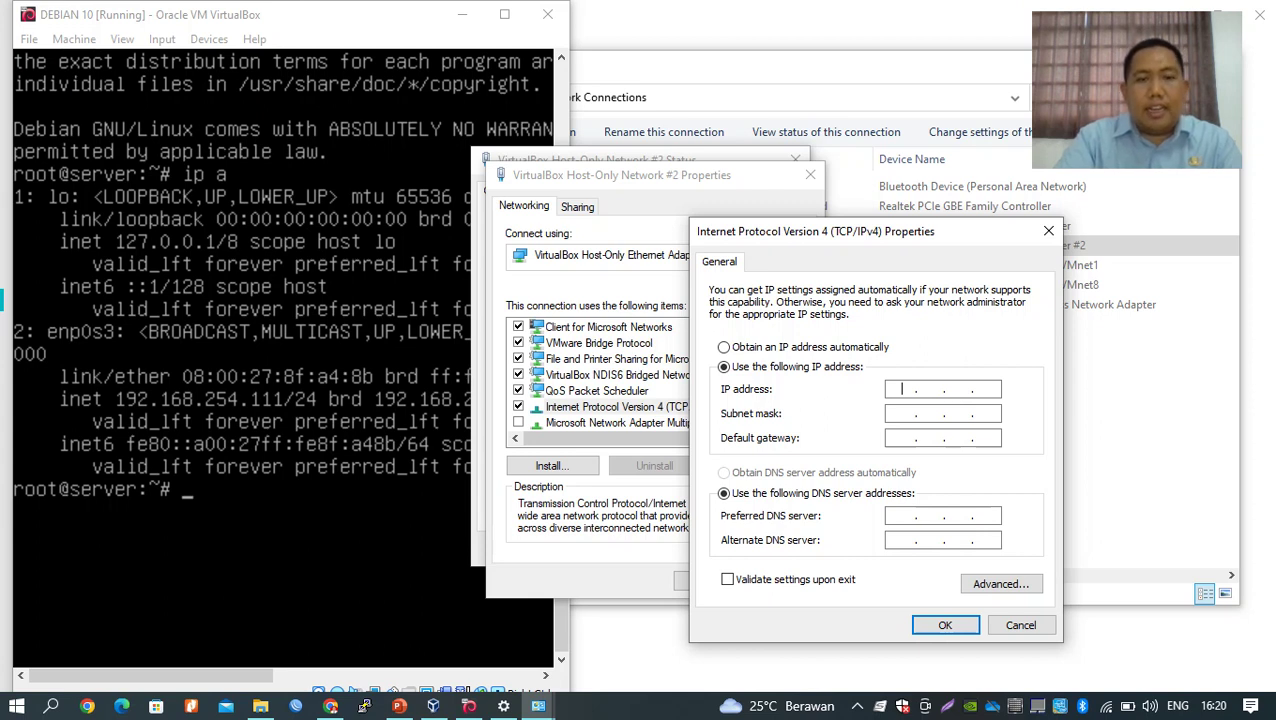
Enter IP 192.168.254.10, mask 255.255.255.0, gateway and DNS 192.168.254.111, and save.
type("192 . 168 . ")
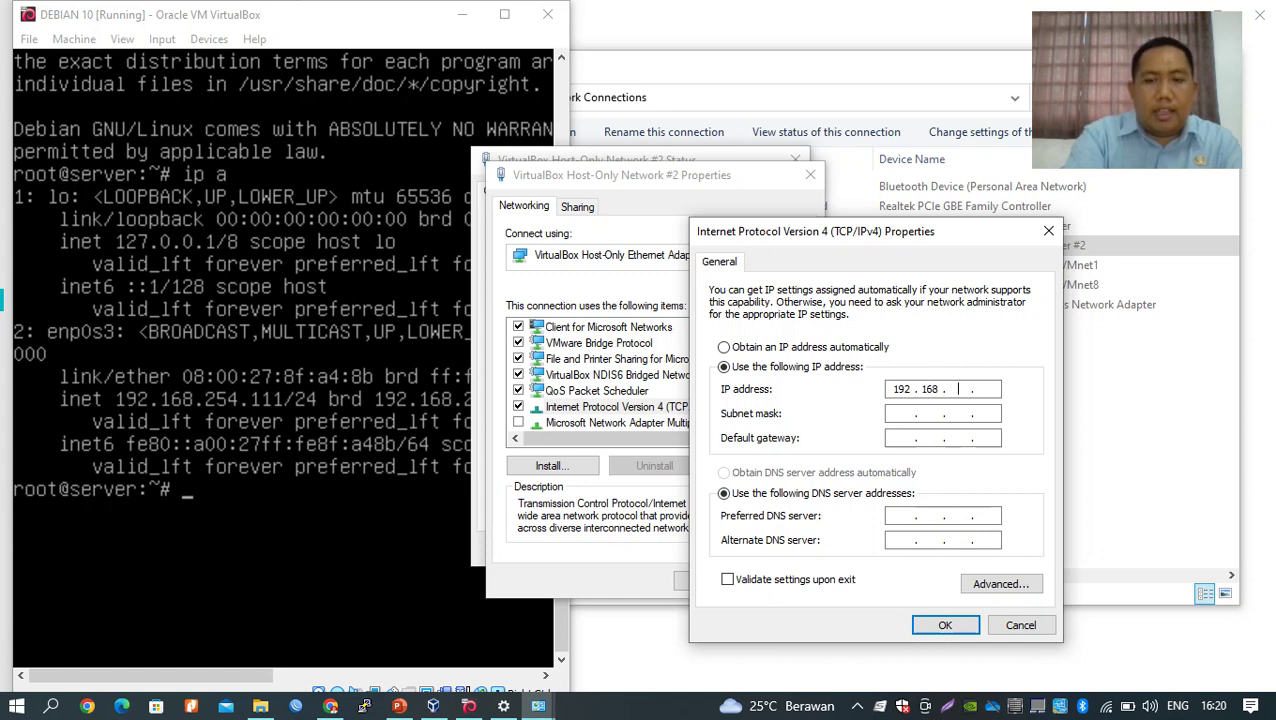
type("254 . 10")
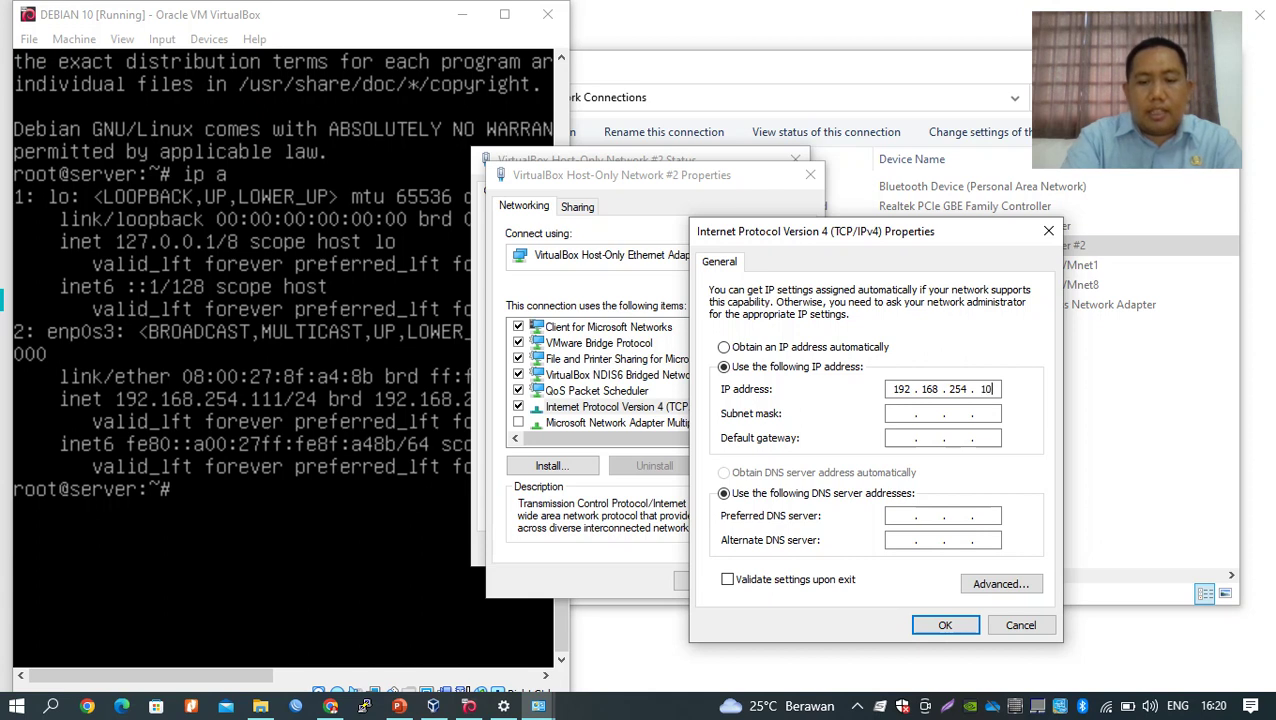
key("Tab")
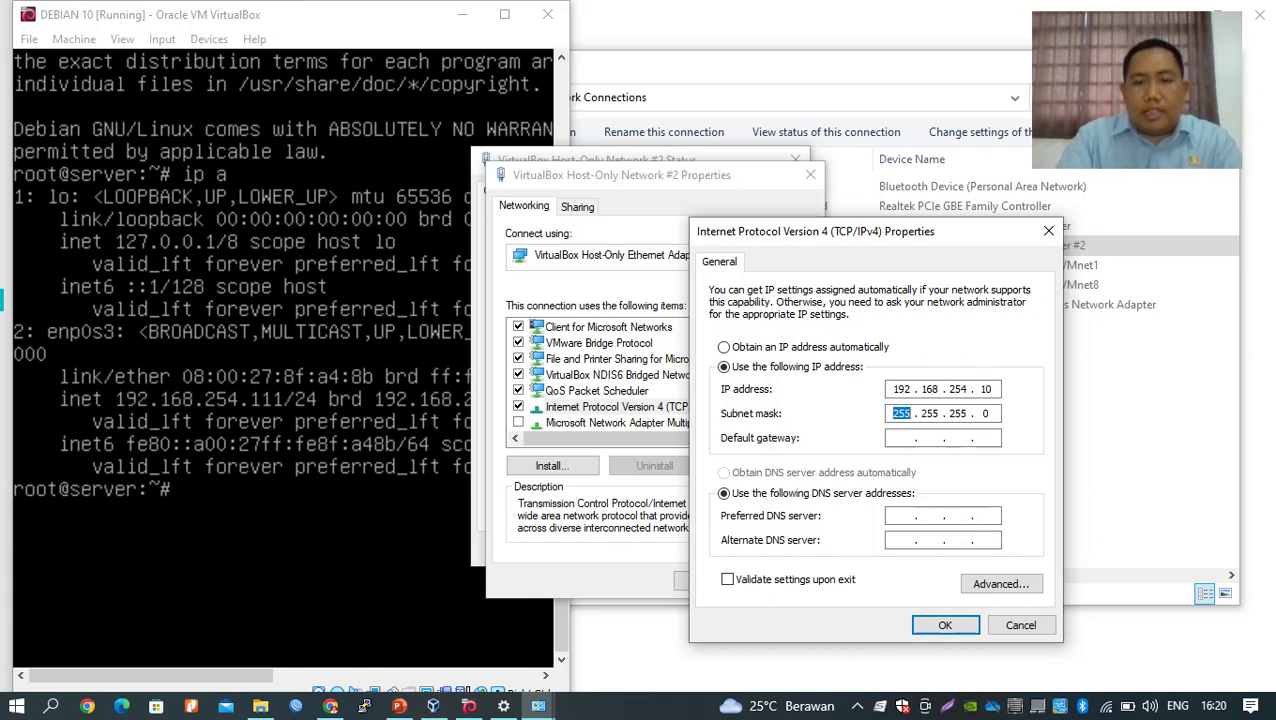
key("Tab")
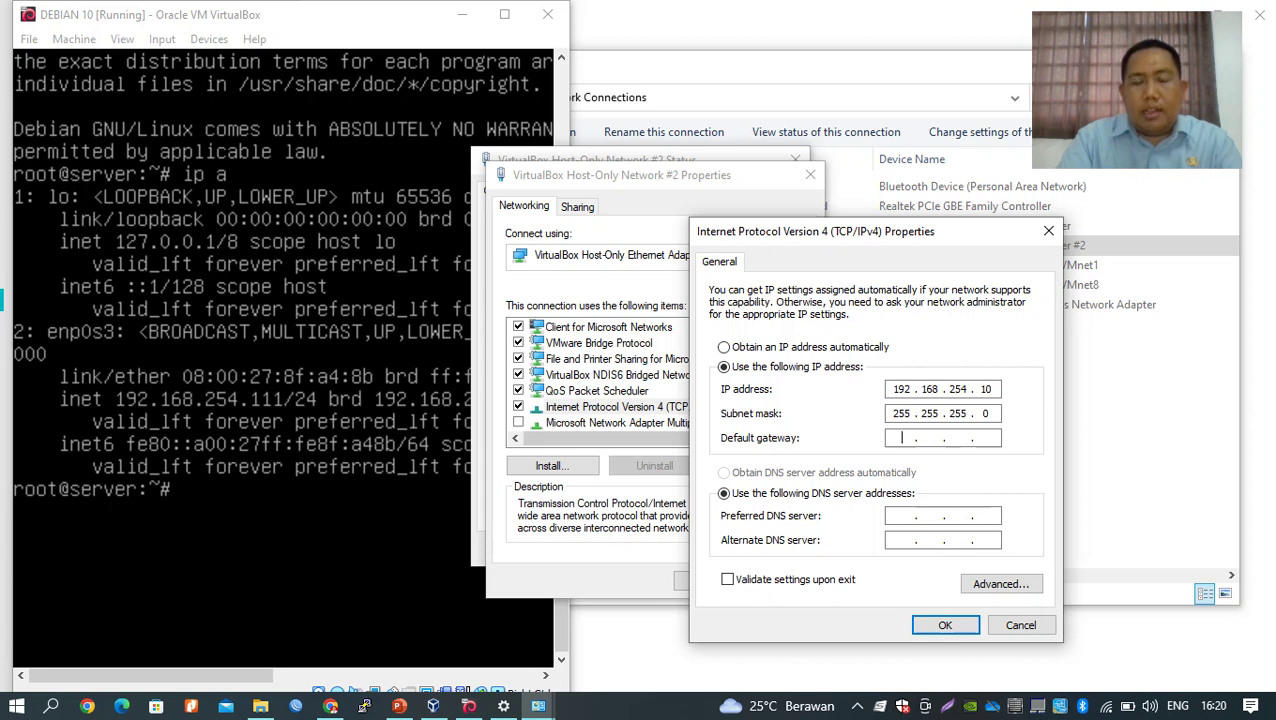
type("192 . 16")
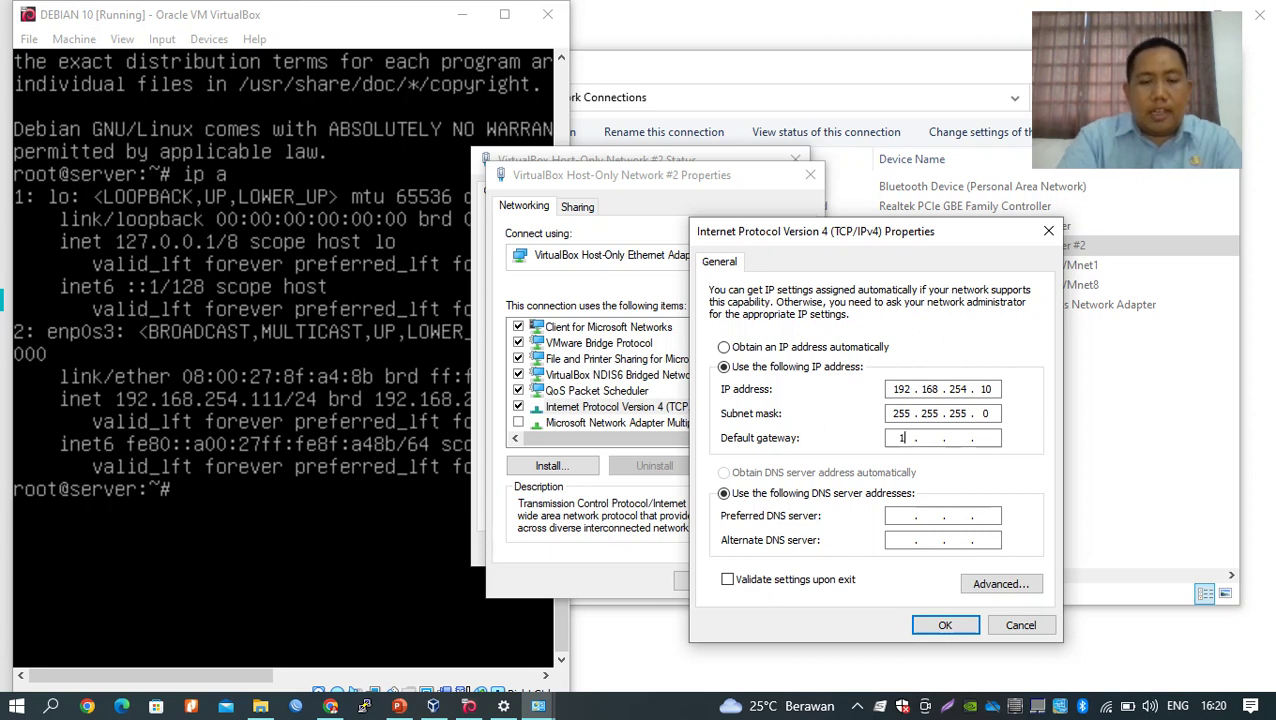
type("8 . ")
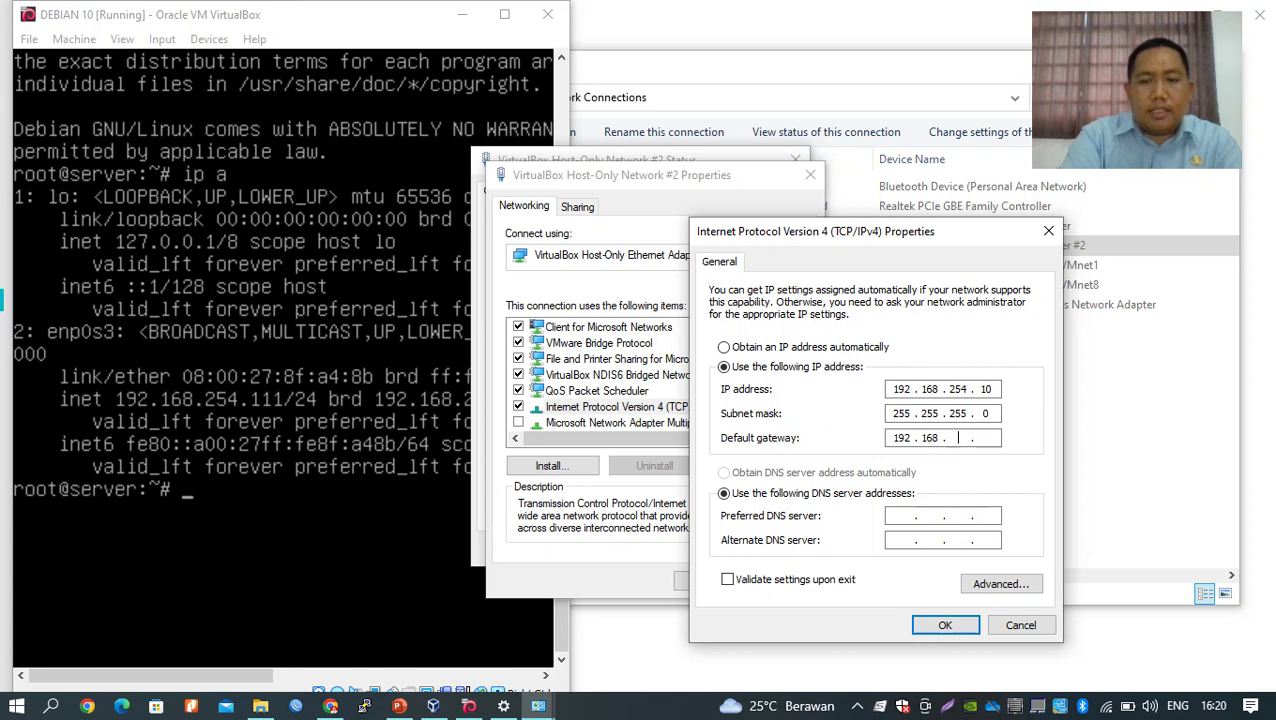
type("254 . 1")
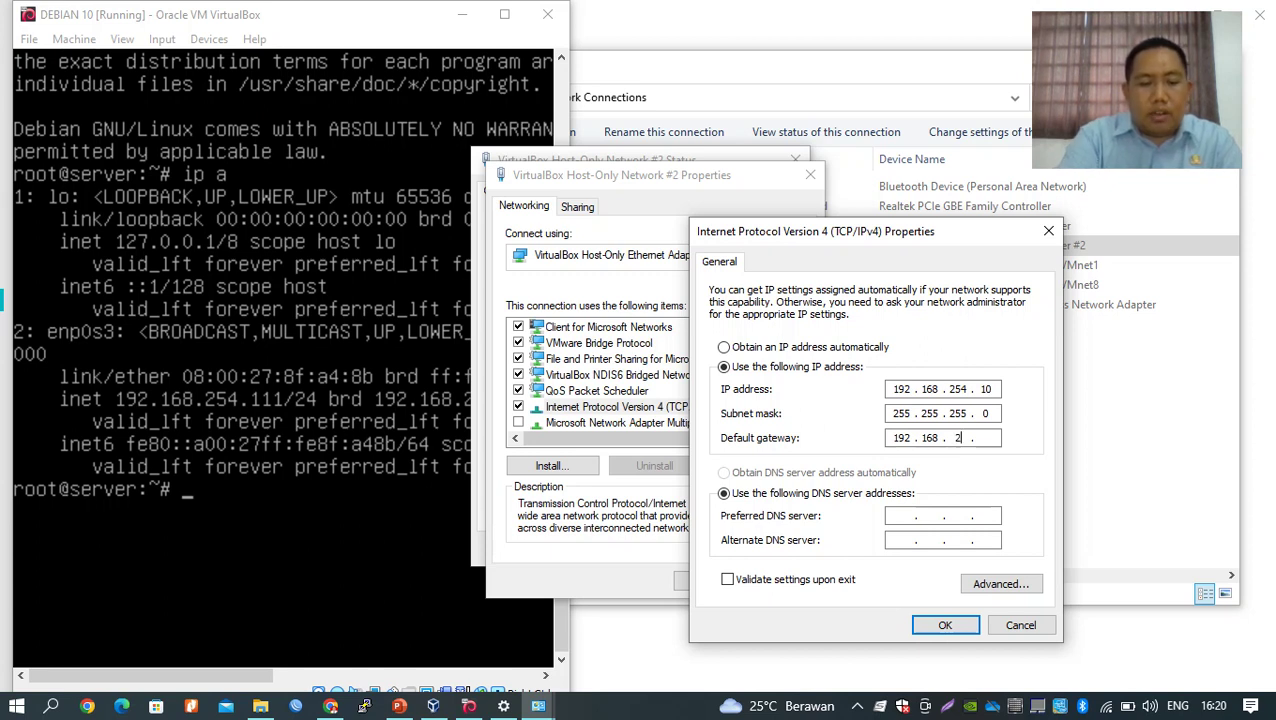
type("11")
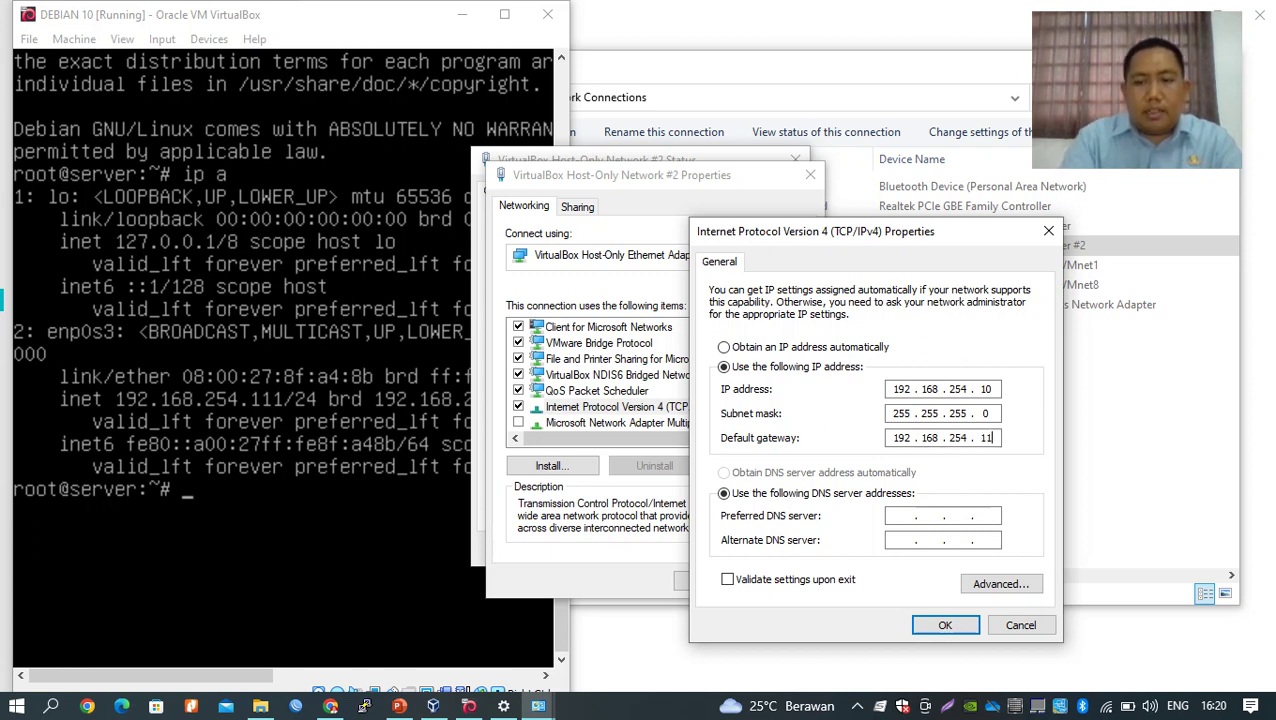
left_click(900, 515)
type("192 . 1")
type("68 . ")
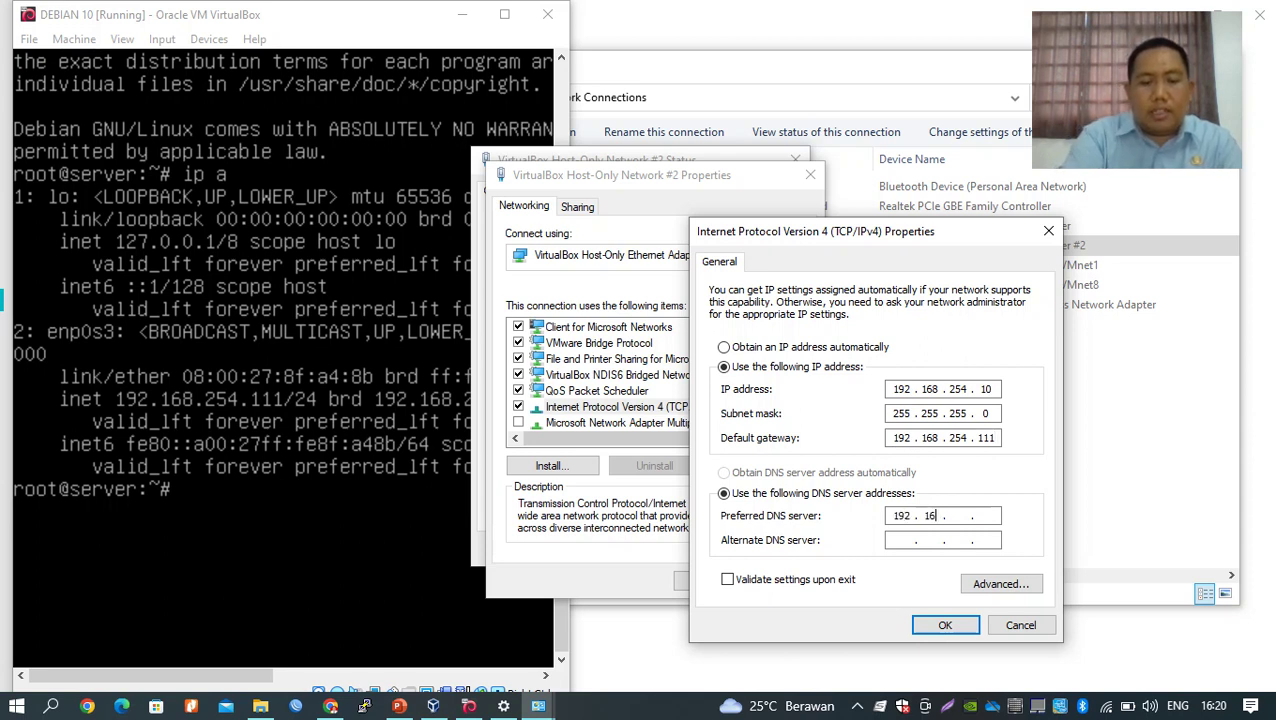
type("254 . 1")
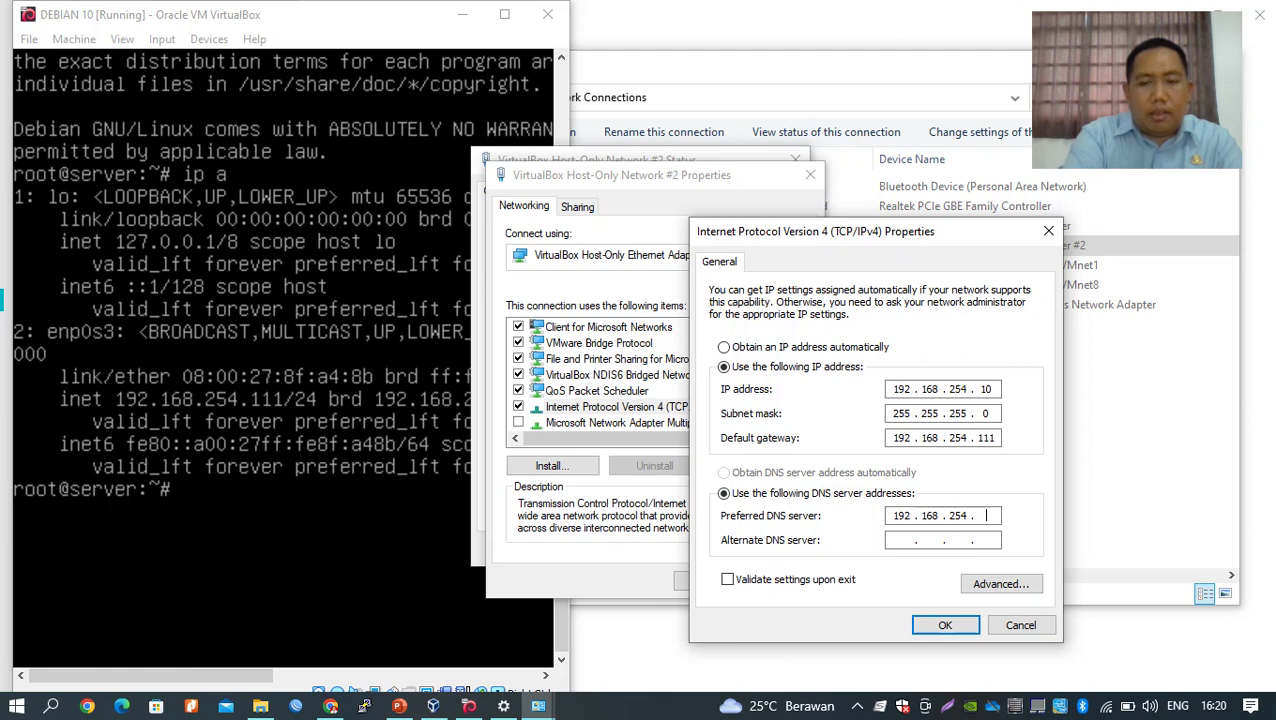
type("11")
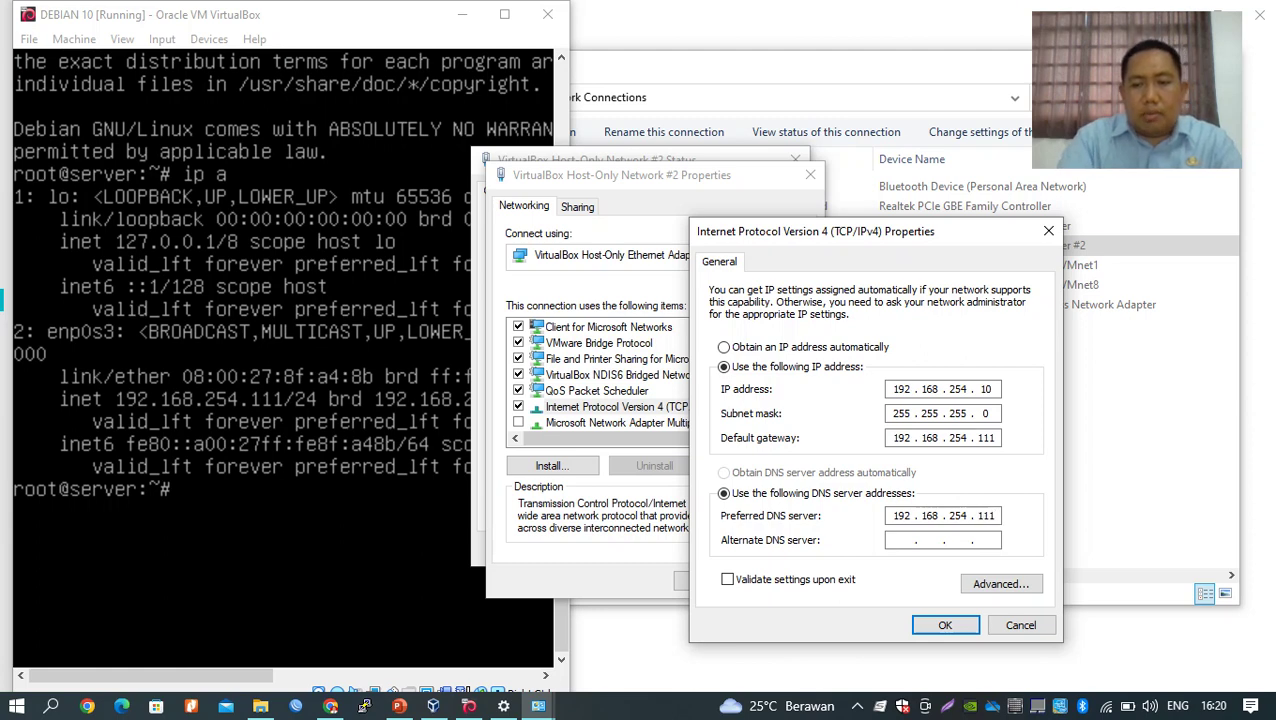
key("Return")
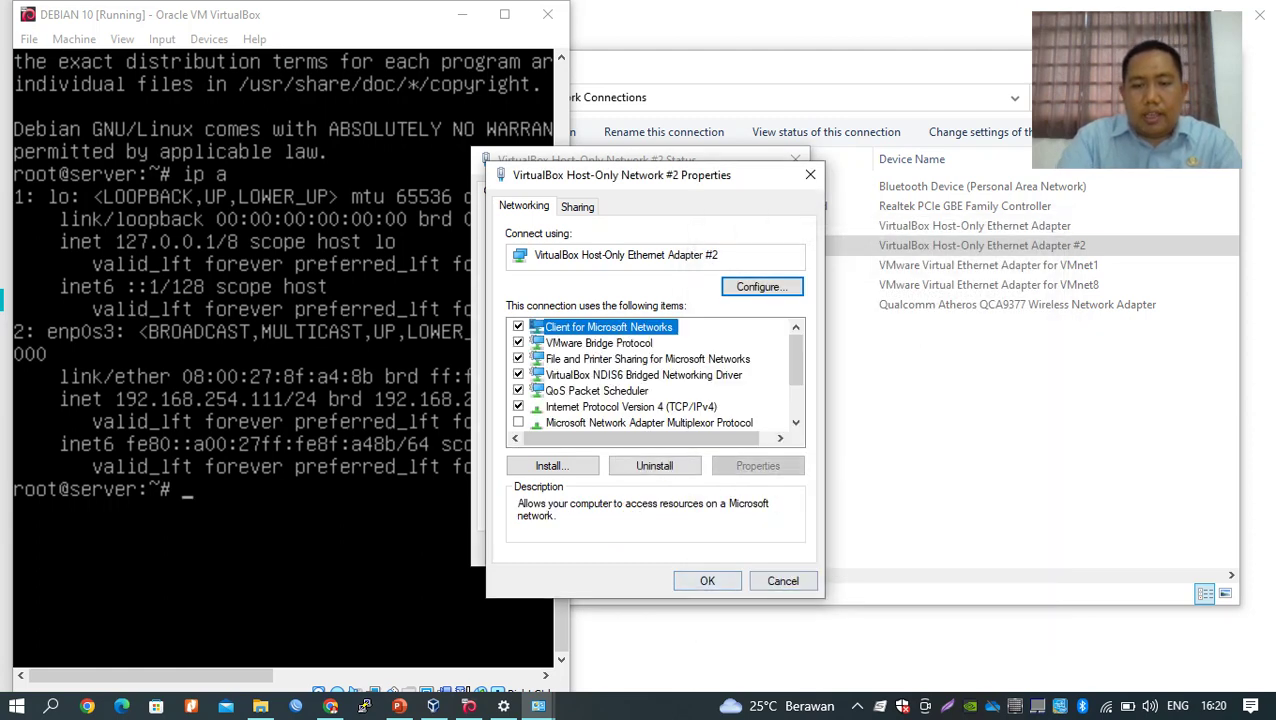
key("Return")
left_click(767, 549)
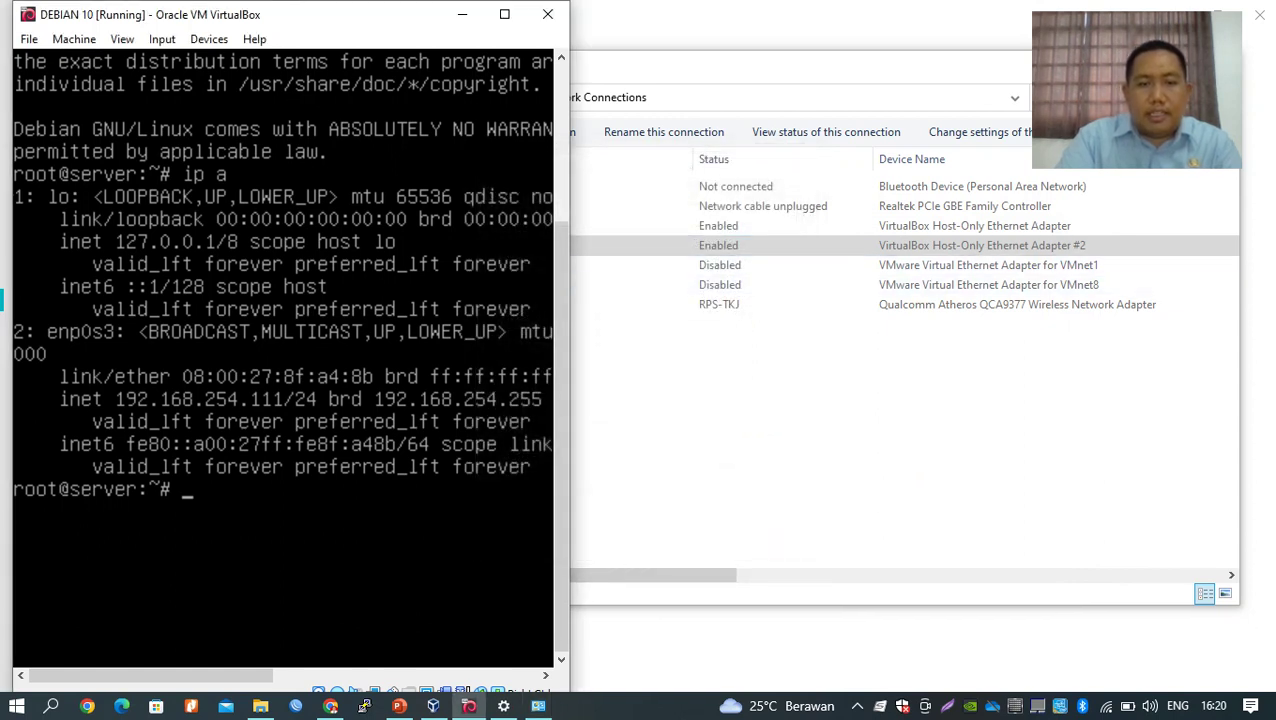
Launch an administrator Command Prompt and place it beside the Debian VM console.
left_click_drag(568, 309, 674, 315)
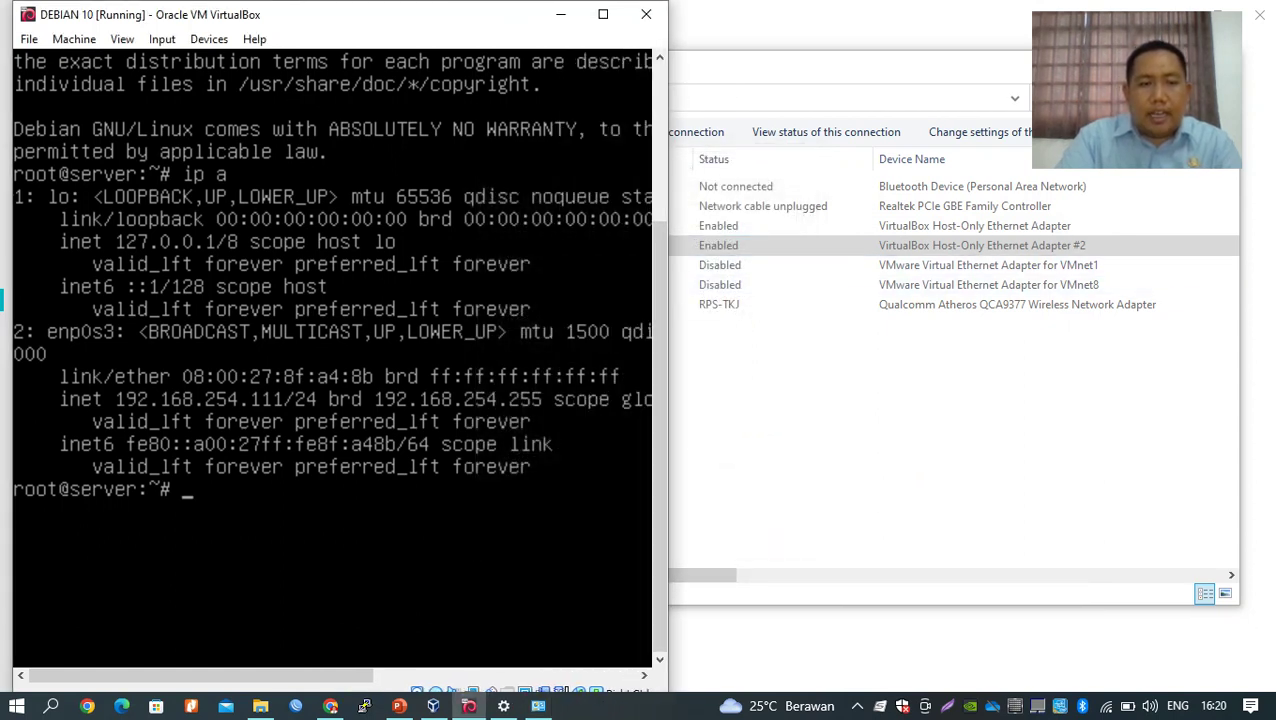
left_click(51, 706)
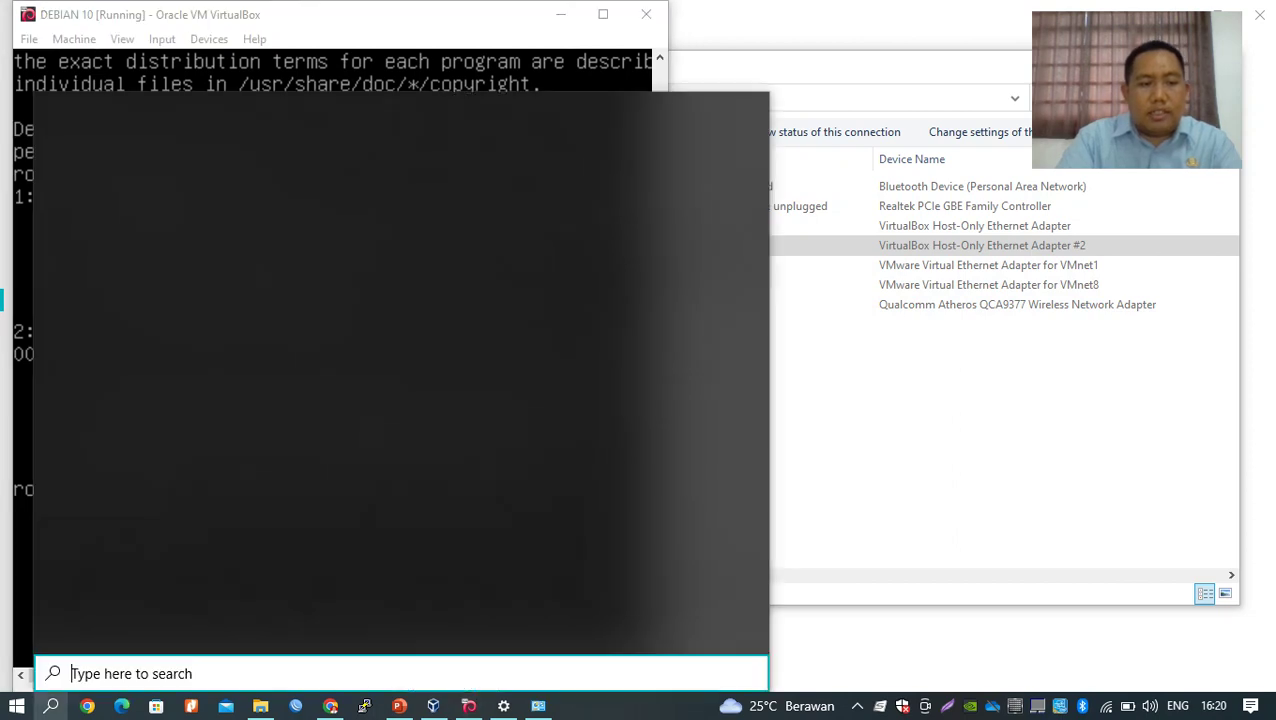
left_click(51, 706)
key("super+r")
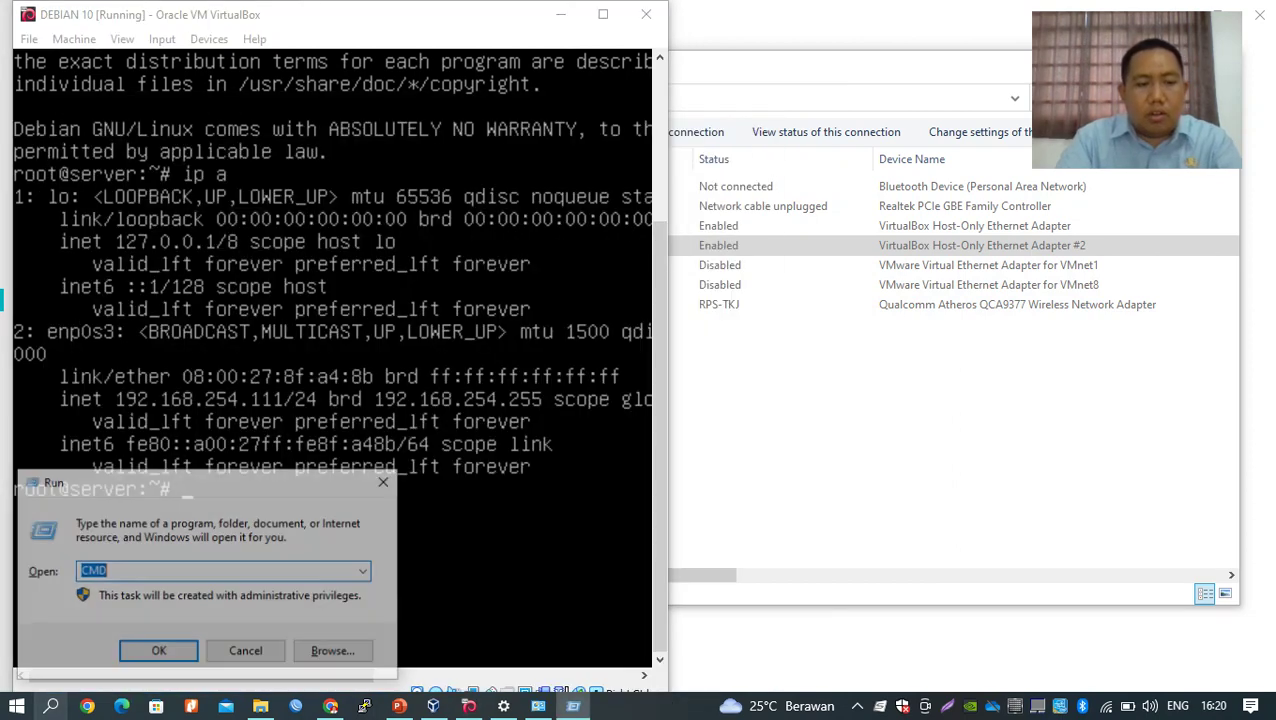
key("Return")
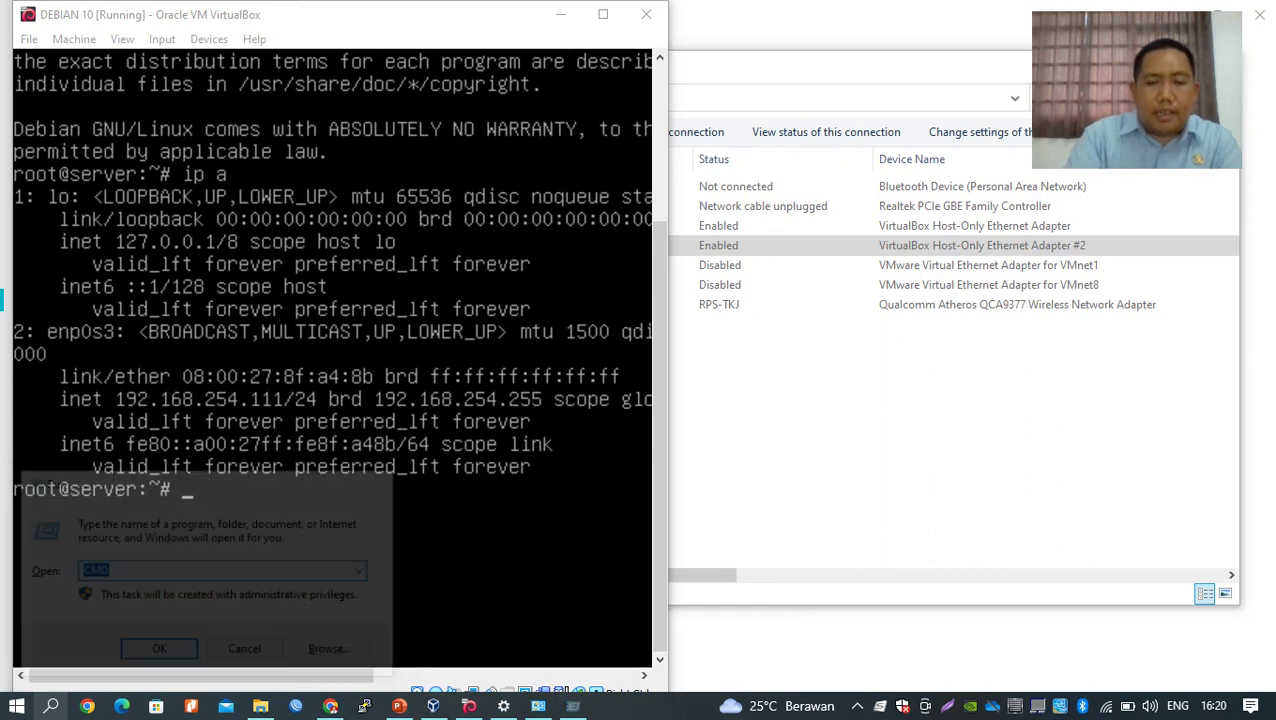
left_click_drag(560, 136, 798, 158)
Ping 192.168.254.111 from the host, getting four replies with 0% loss.
type("ping ")
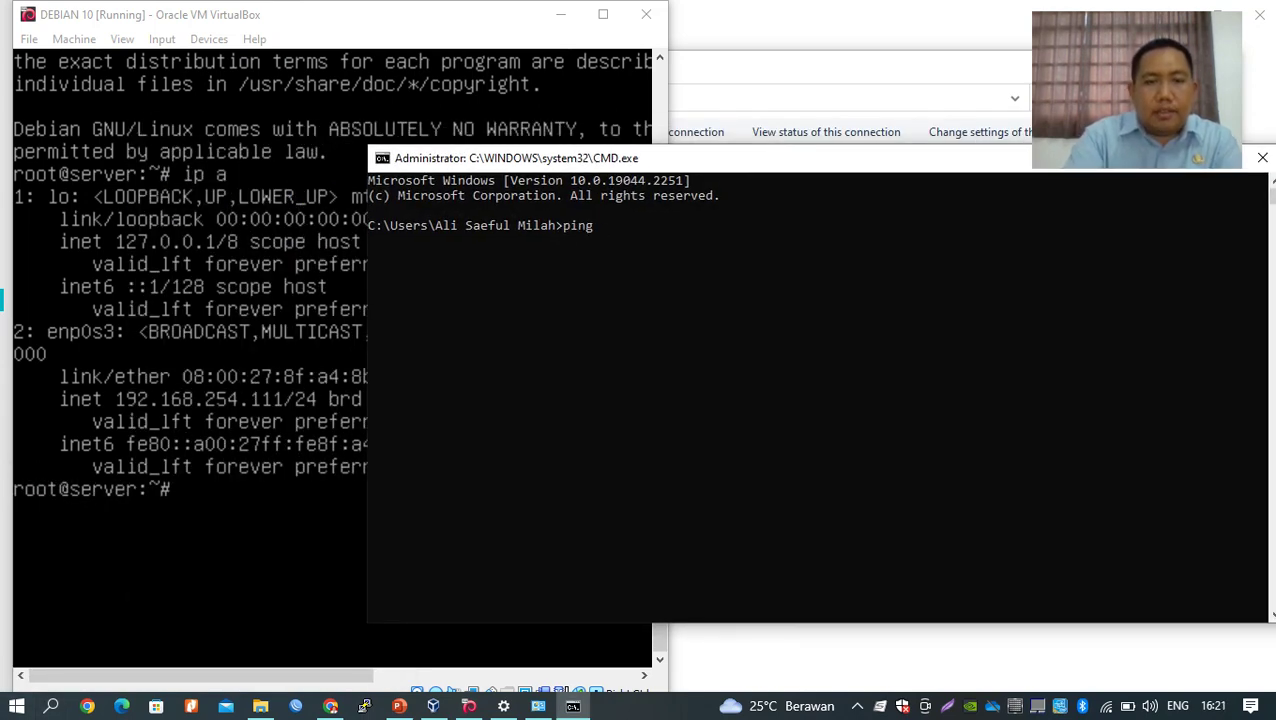
type("192.1")
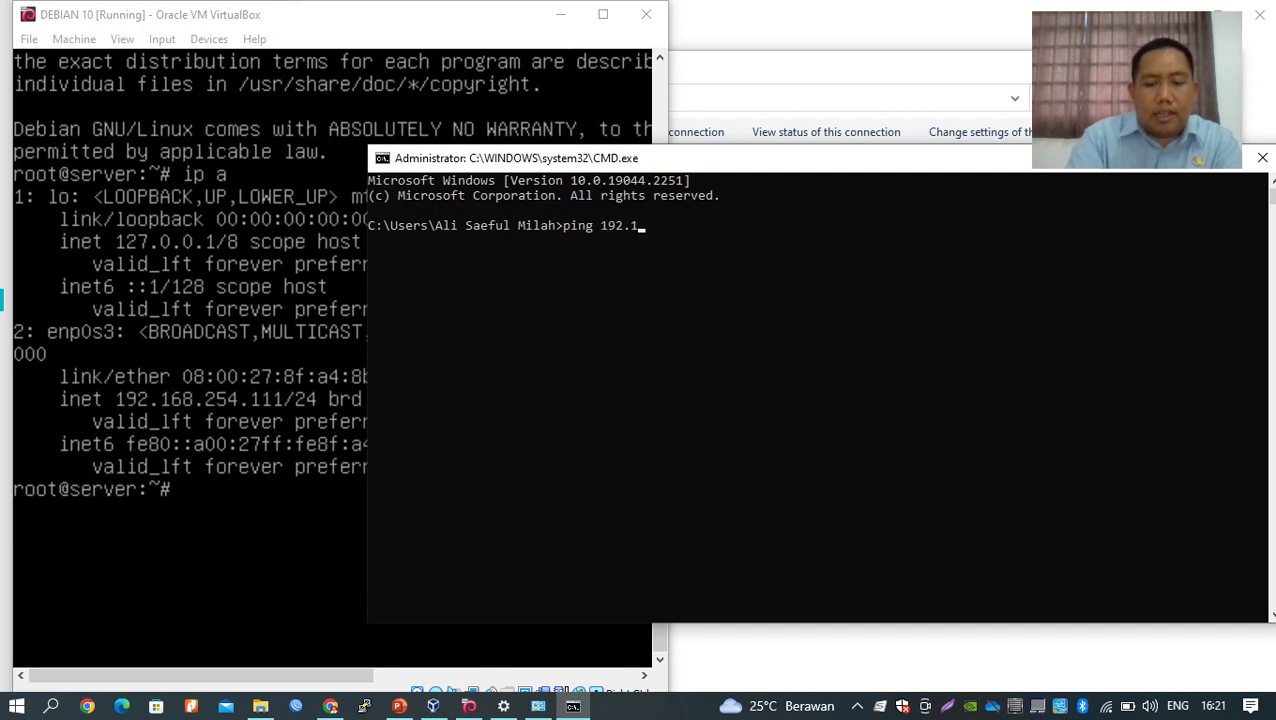
type("68.254.111")
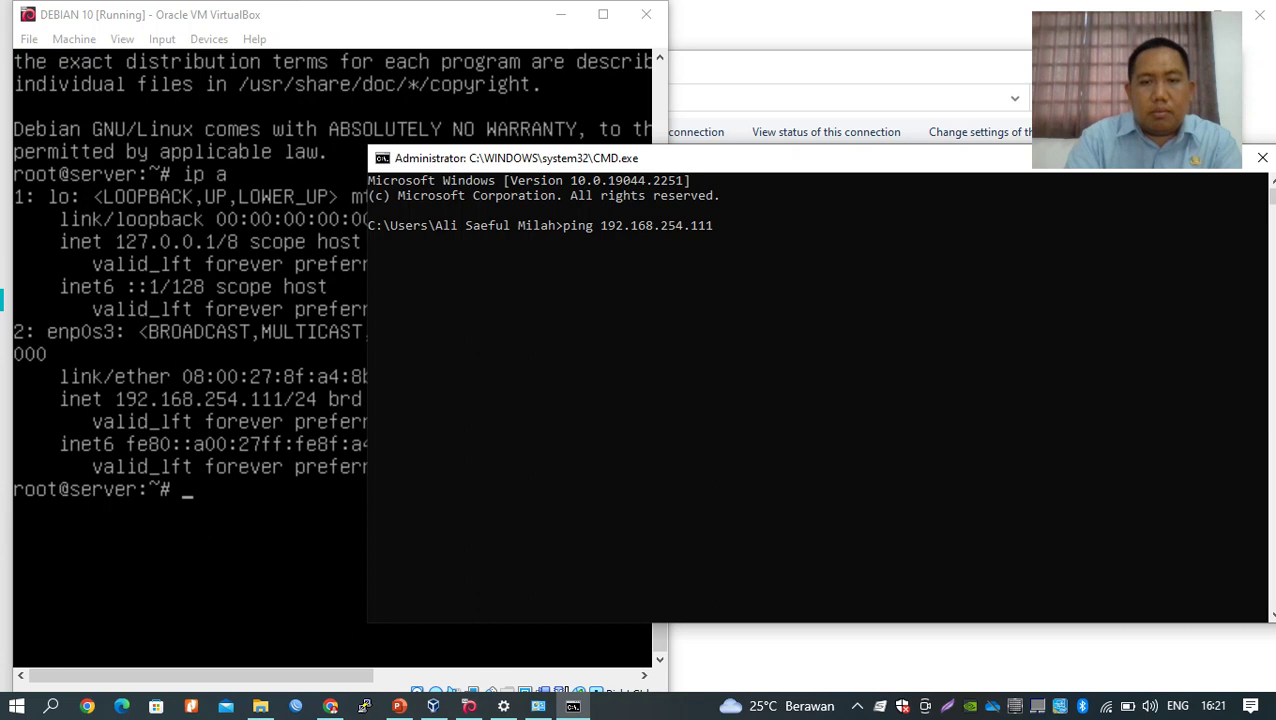
key("Return")
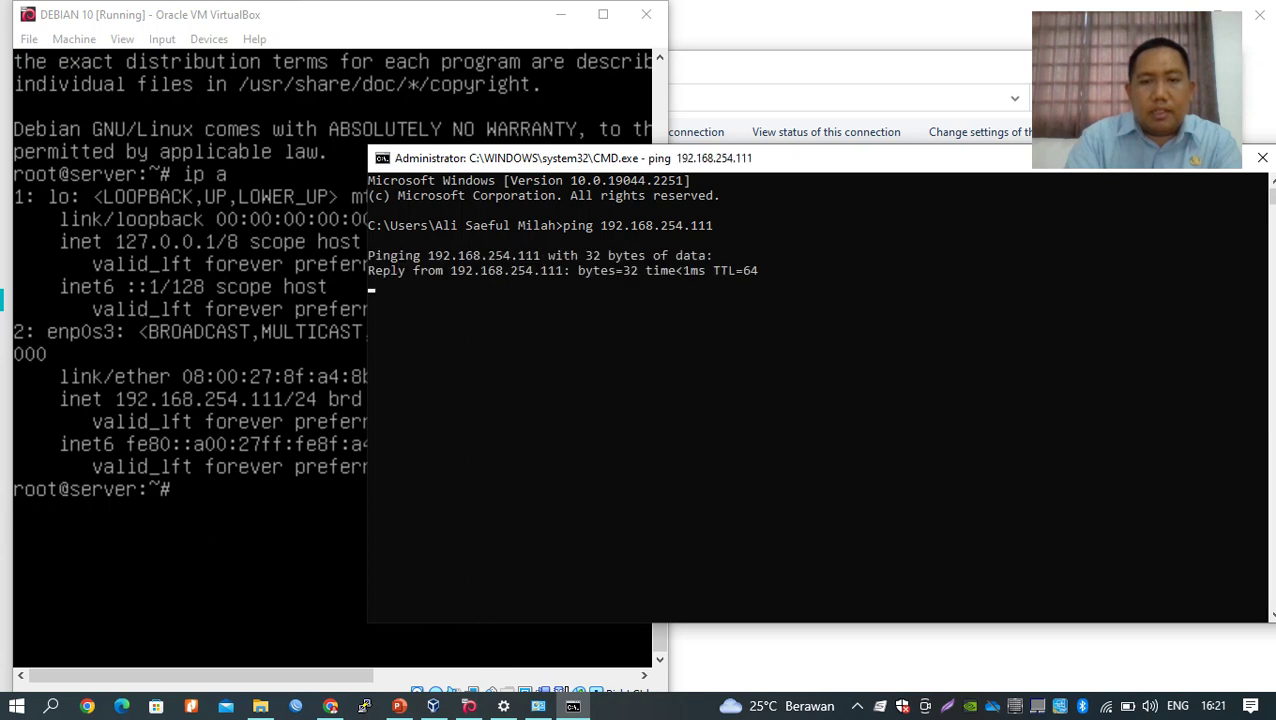
left_click_drag(760, 158, 834, 132)
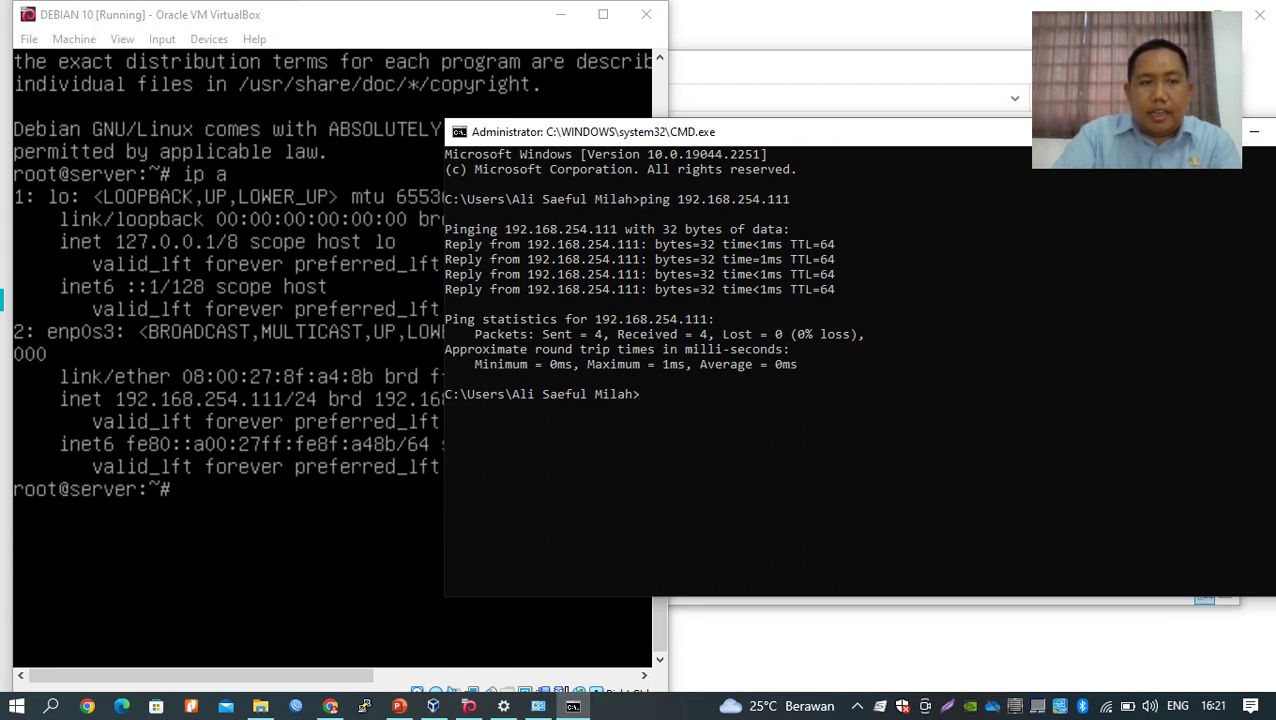
From the Debian console, ping 192.168.254.10 and stop after ten replies with 0% loss.
key("alt+Tab")
type("ping ")
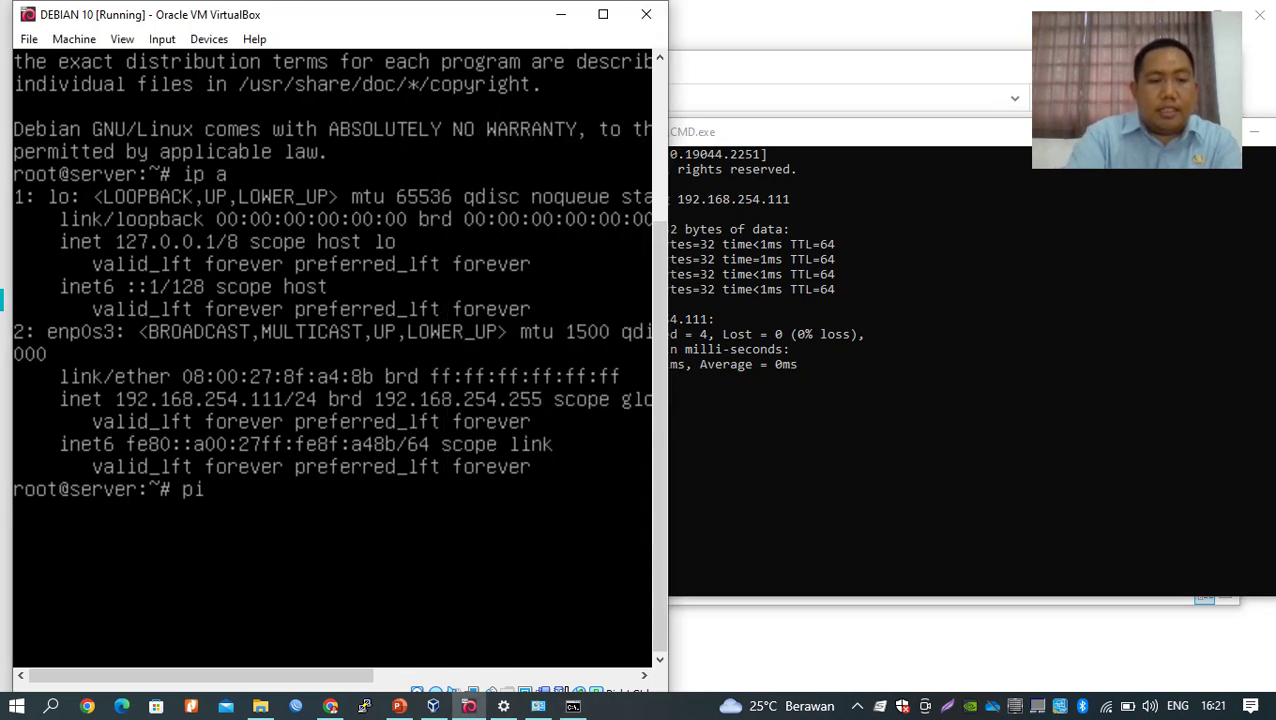
type("19")
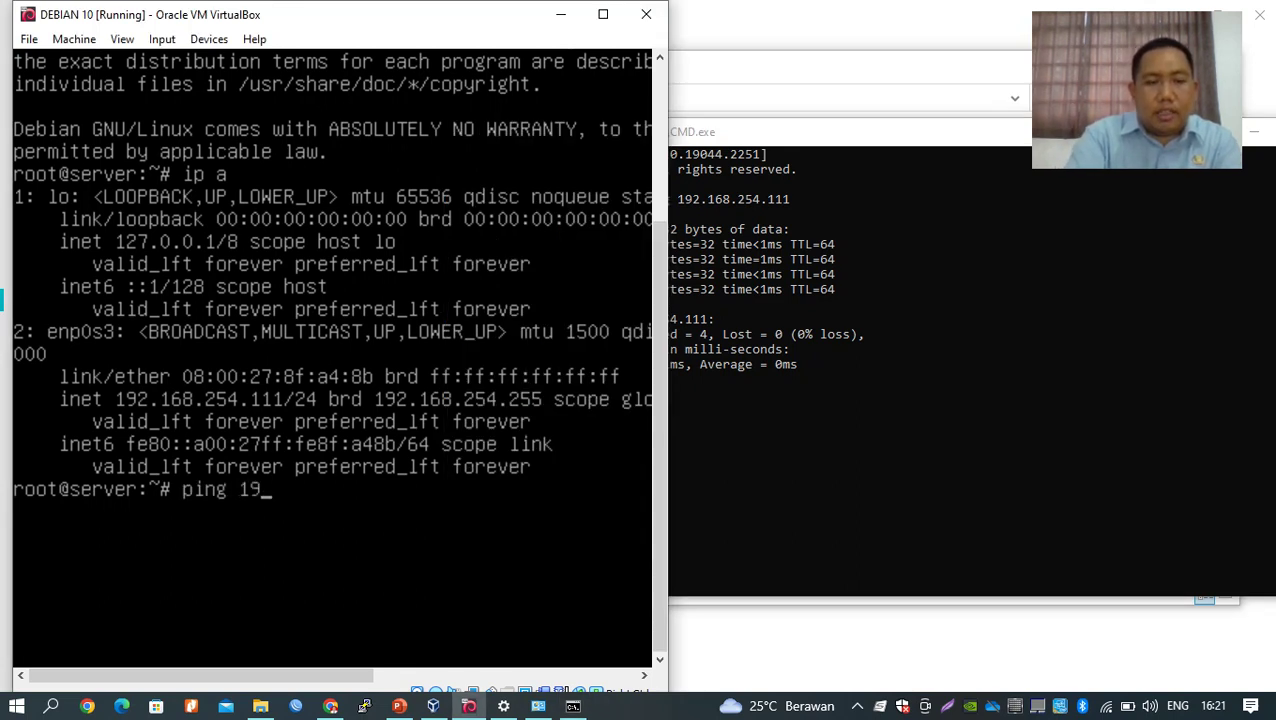
type("2.168.2")
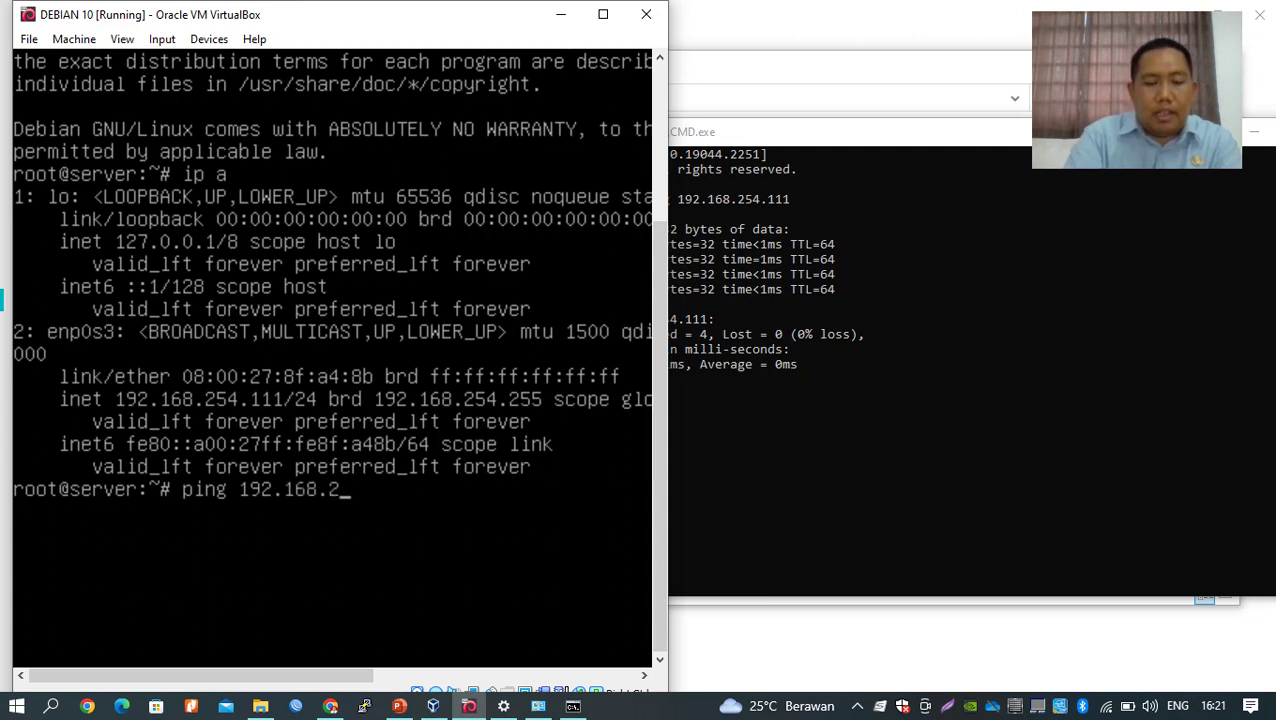
type("54.10")
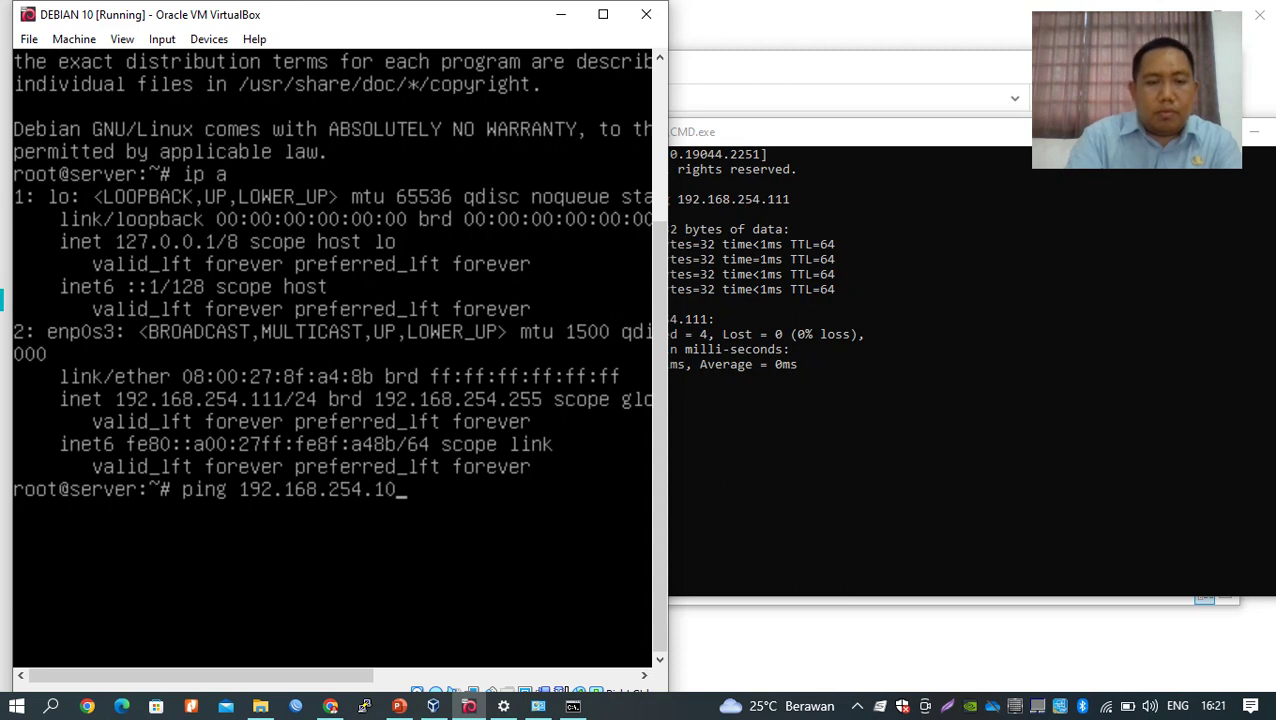
key("Return")
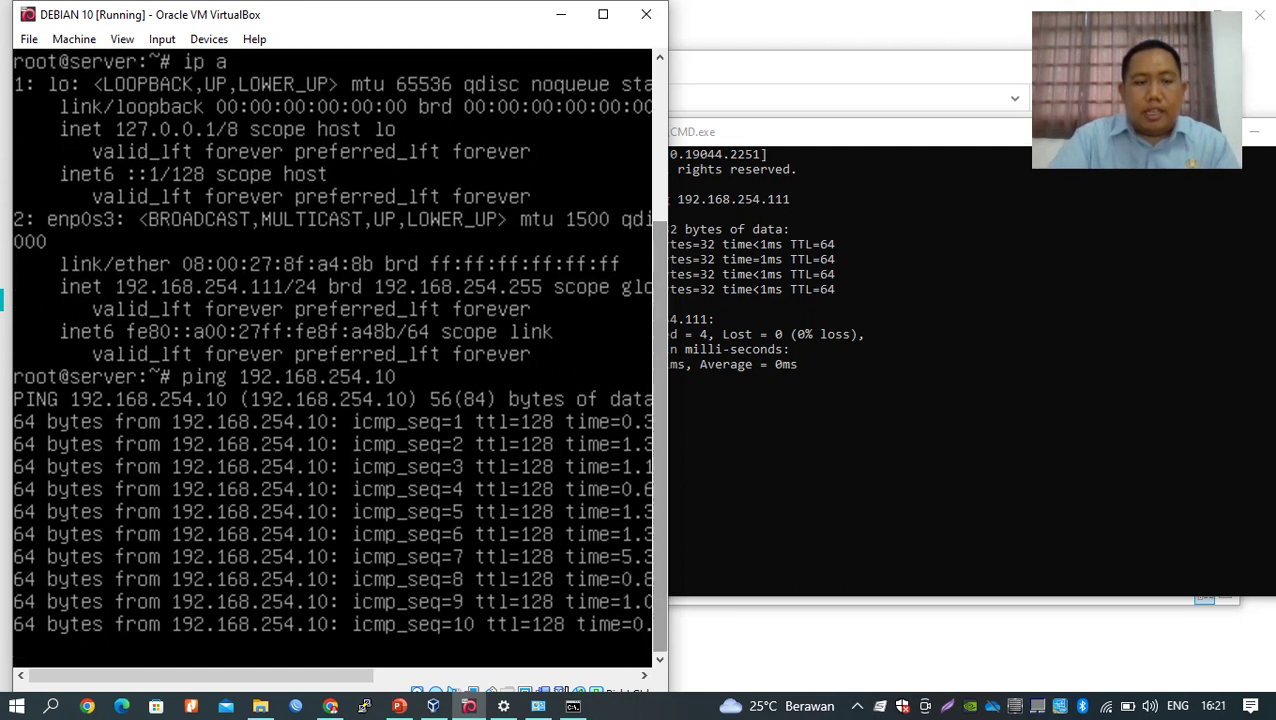
key("ctrl+c")
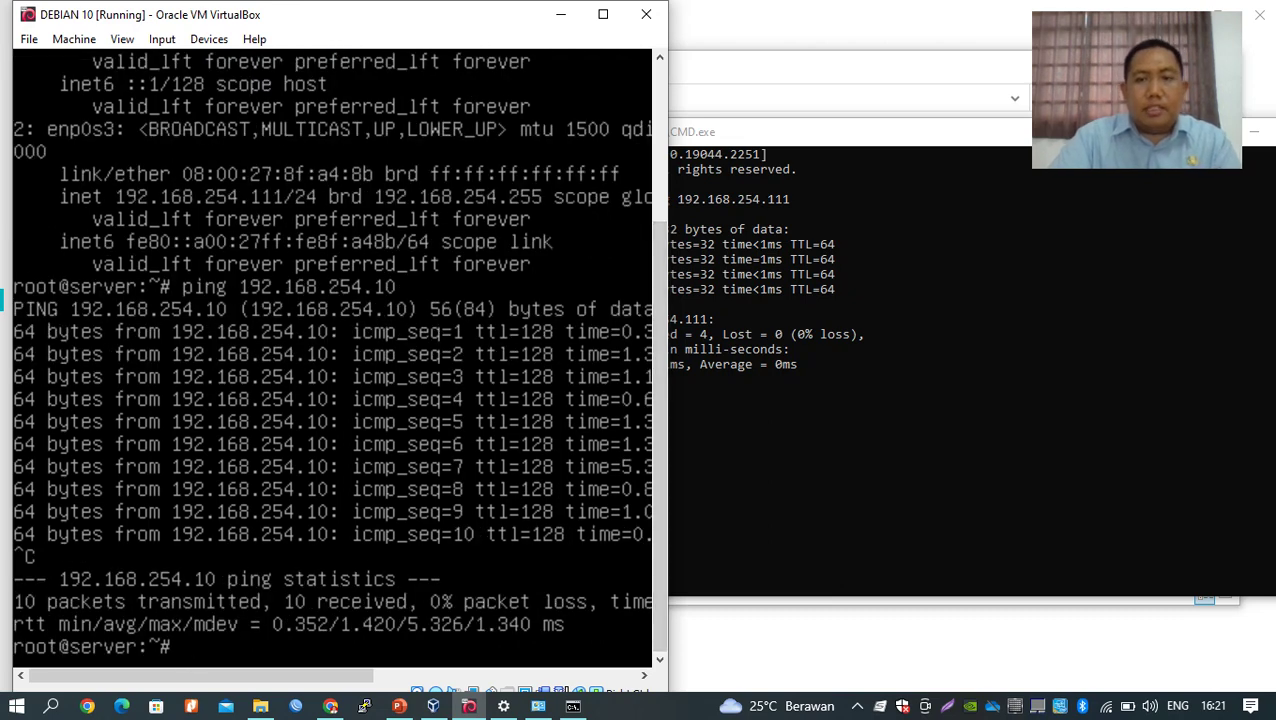
key("alt+Tab")
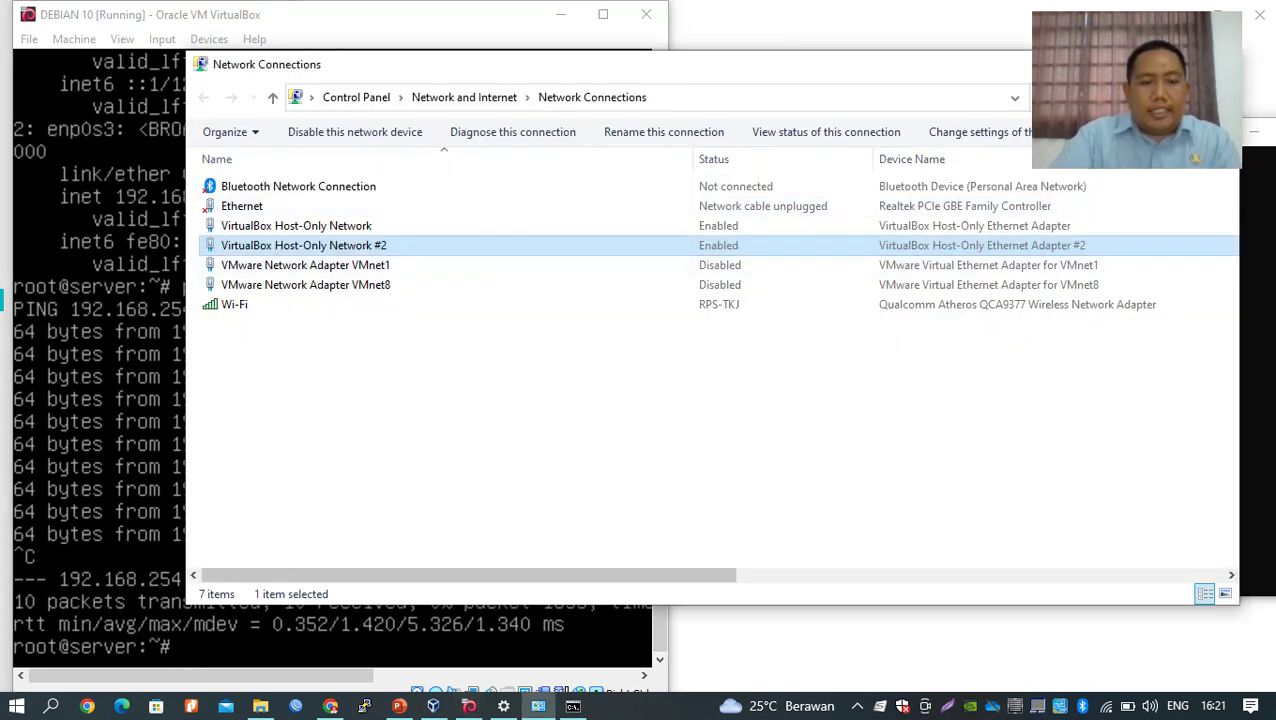
Launch PuTTY and open an SSH session to 192.168.254.111.
left_click(364, 706)
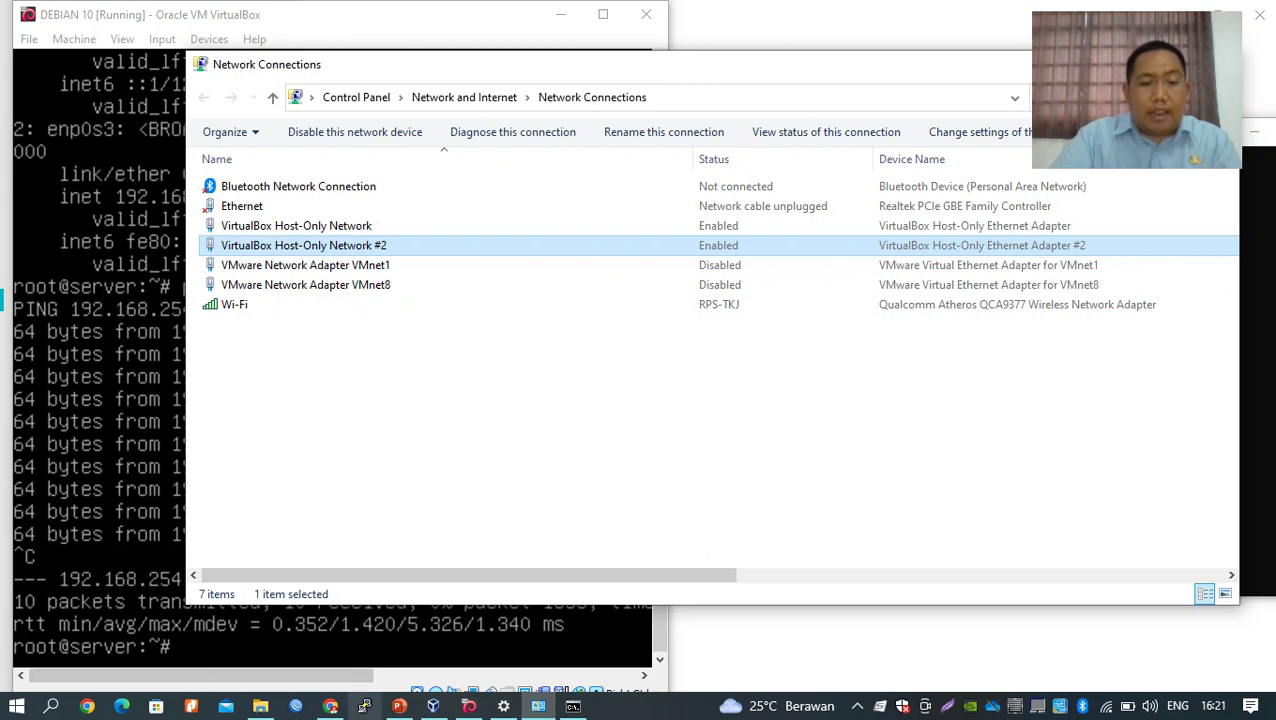
left_click_drag(600, 163, 733, 138)
left_click(469, 706)
left_click(607, 706)
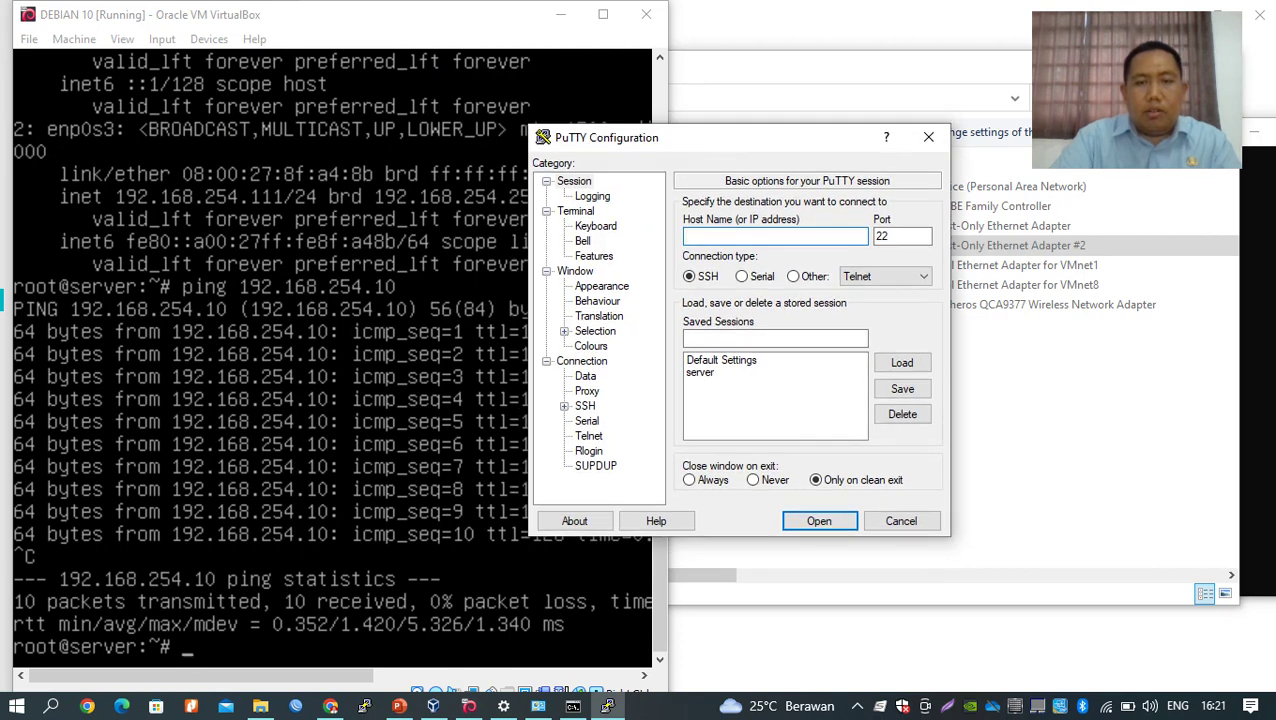
left_click_drag(688, 132, 702, 170)
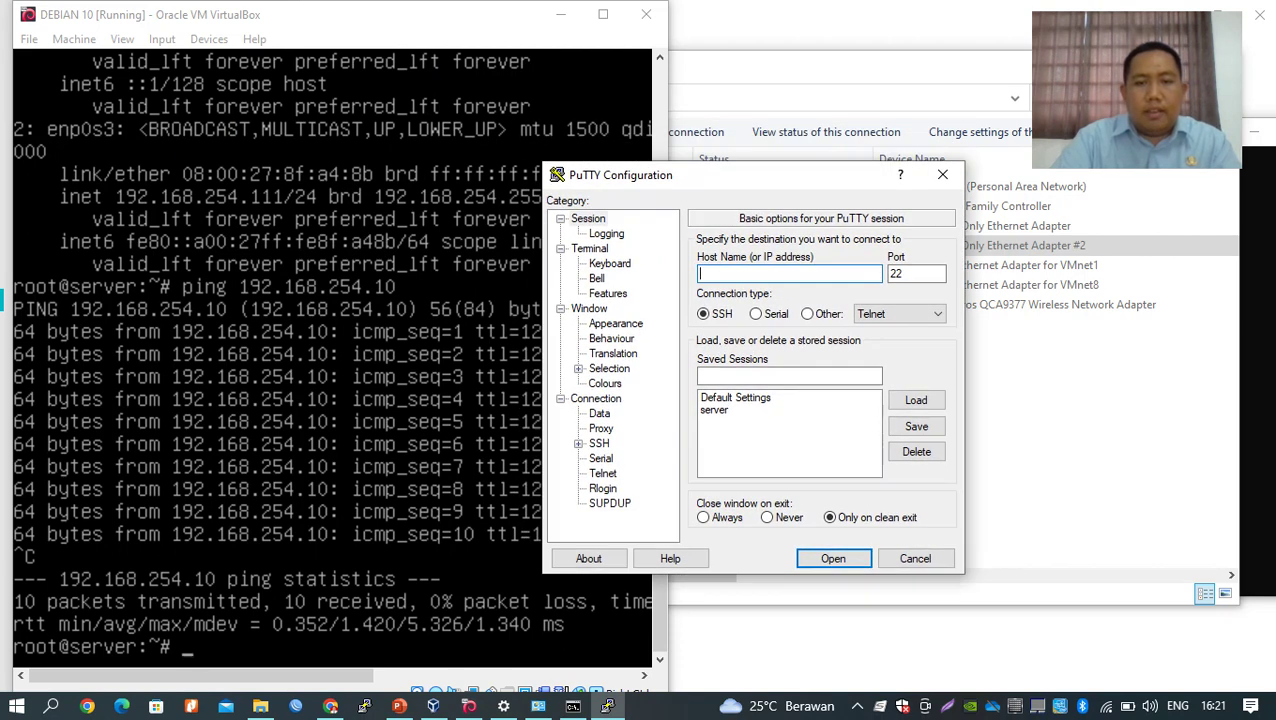
type("192")
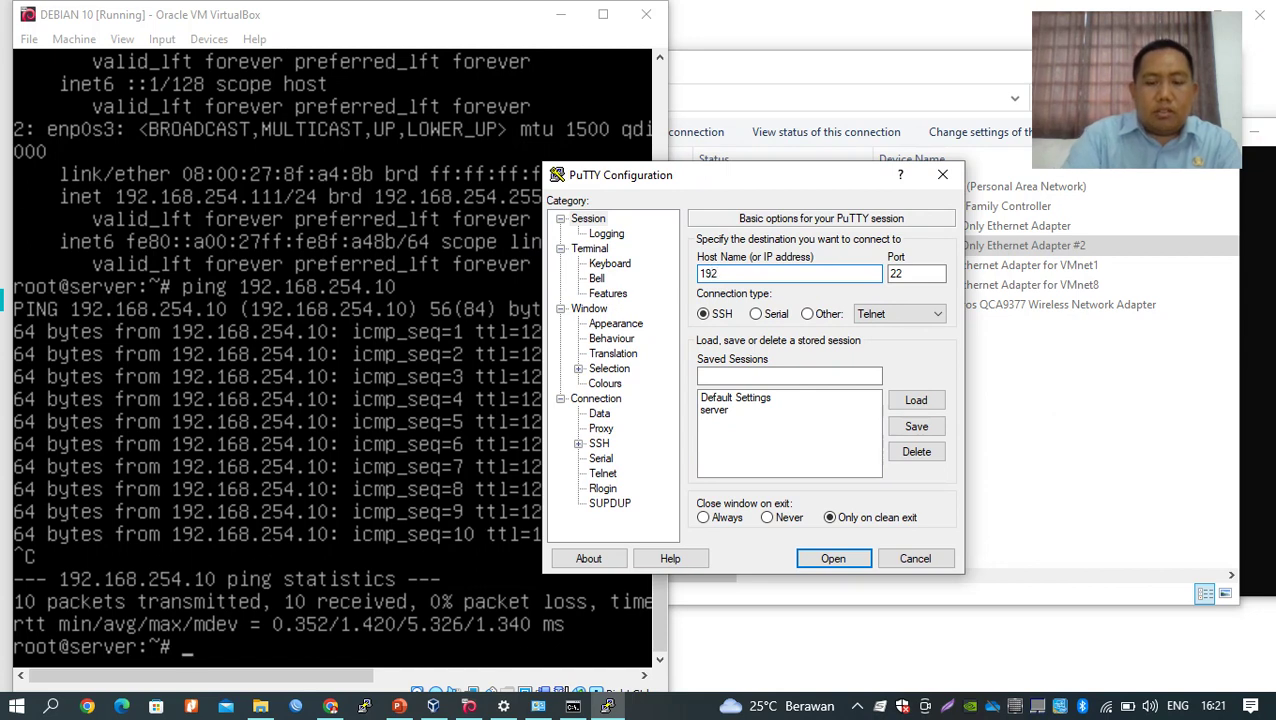
type(".168.")
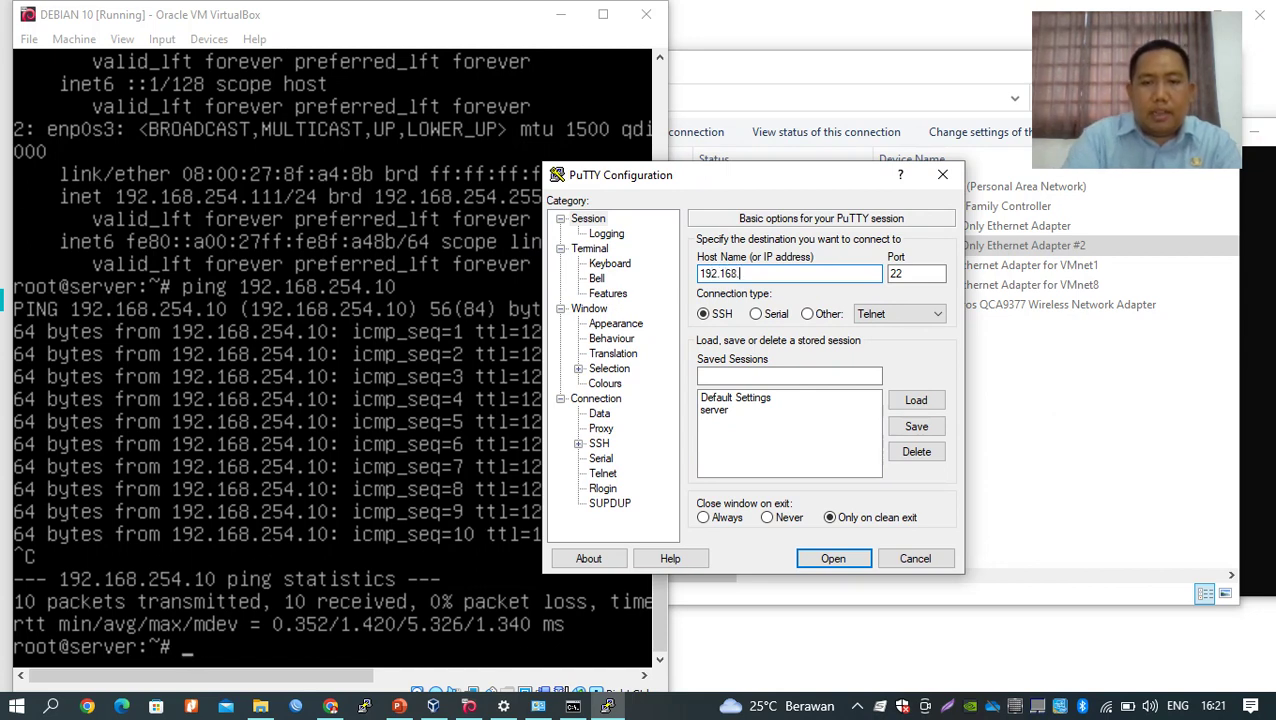
type("254.111")
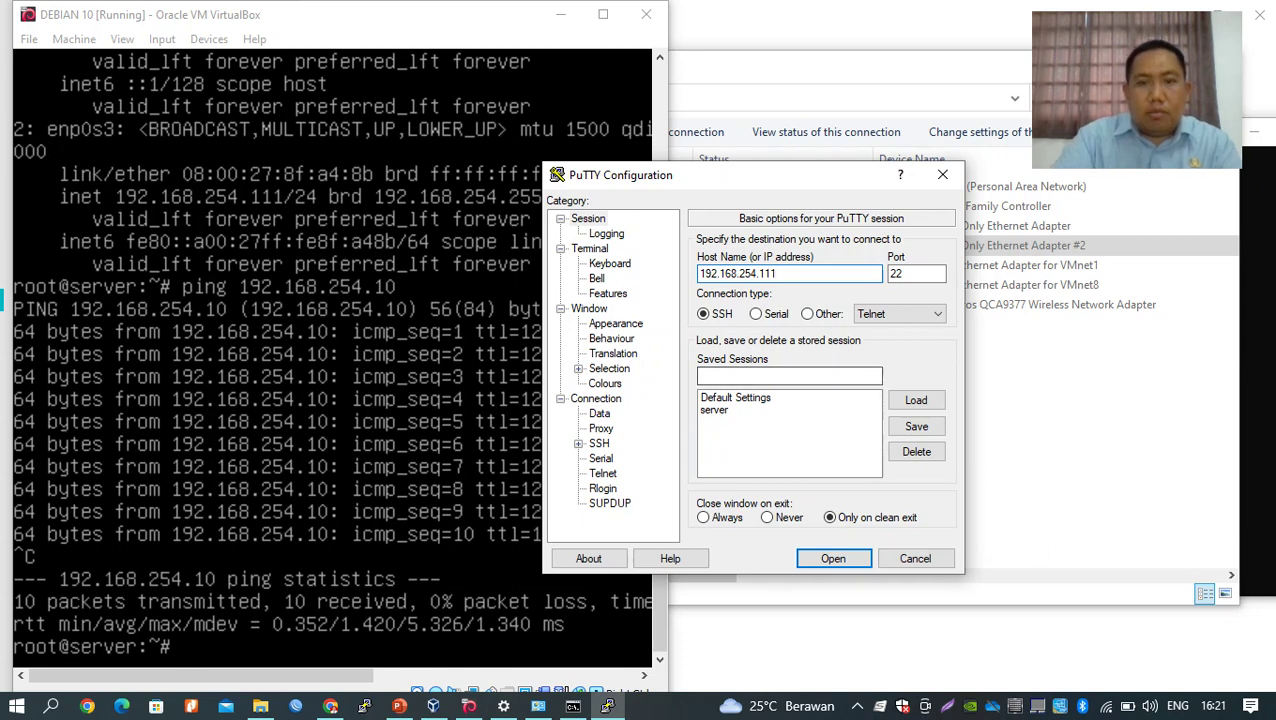
left_click(833, 558)
left_click_drag(400, 160, 792, 198)
Log in as root with the root password, reaching the root@server shell prompt.
type("root")
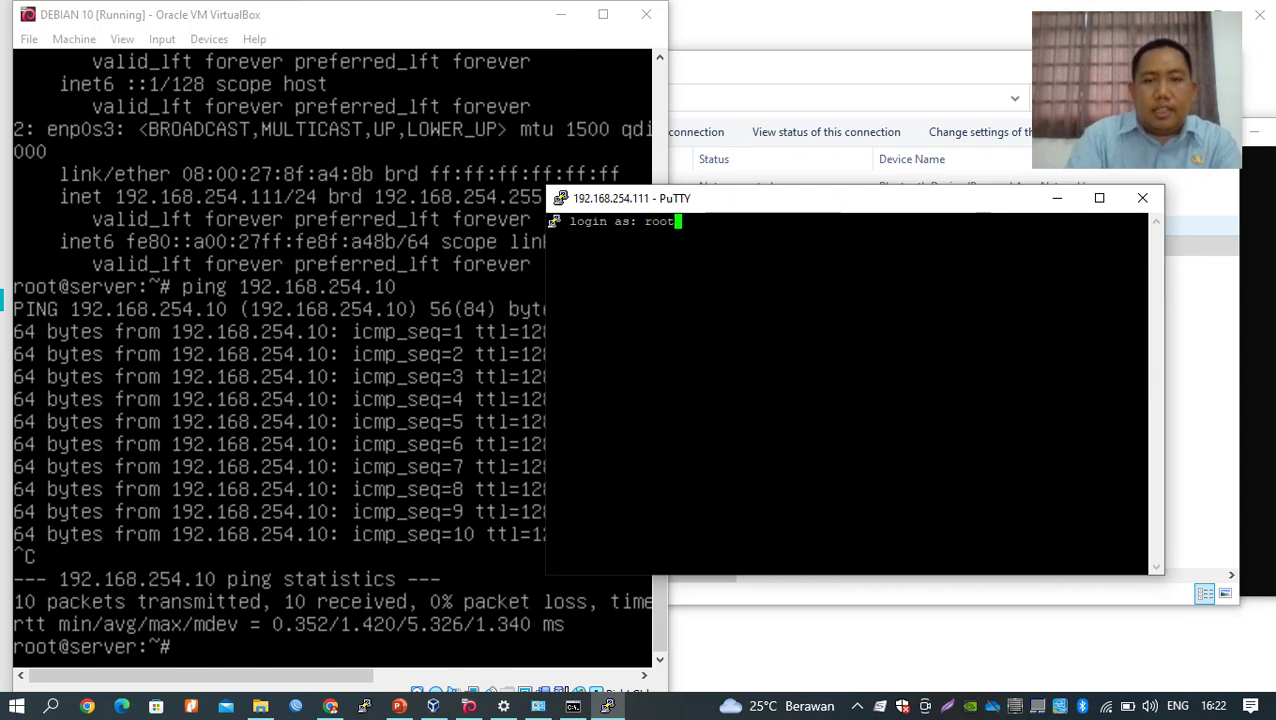
key("Return")
key("Return")
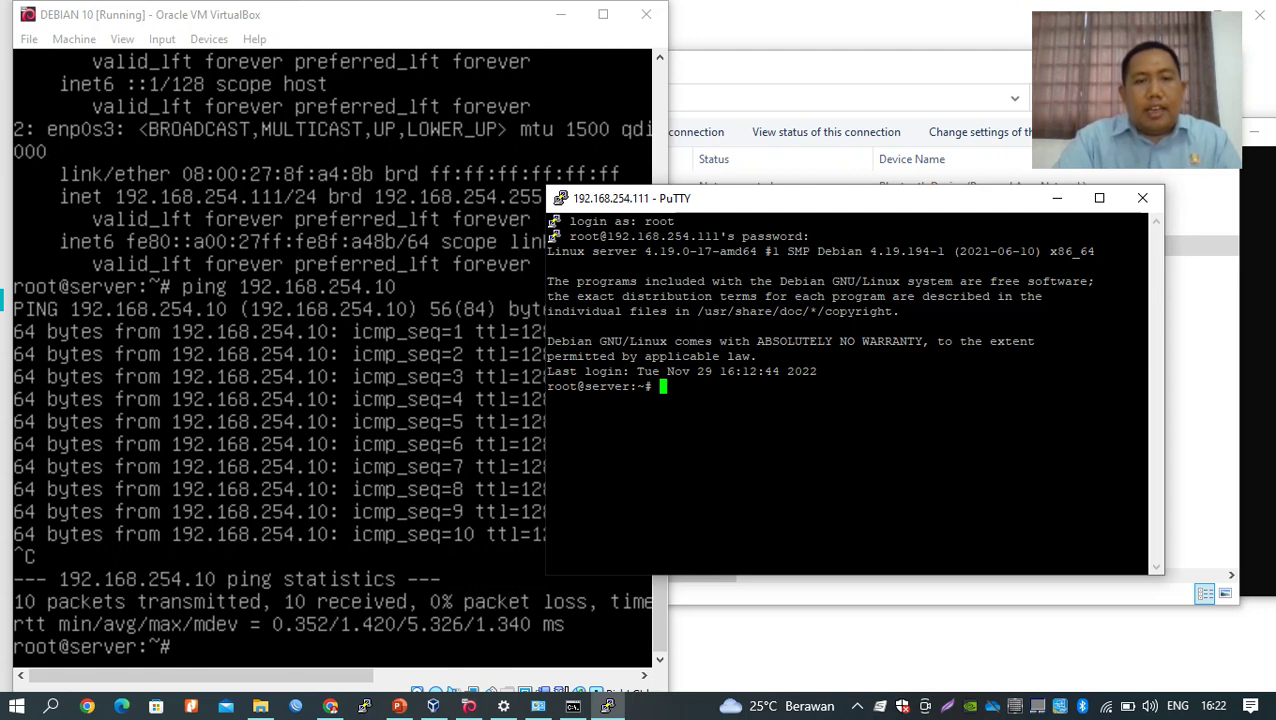
left_click_drag(667, 203, 703, 214)
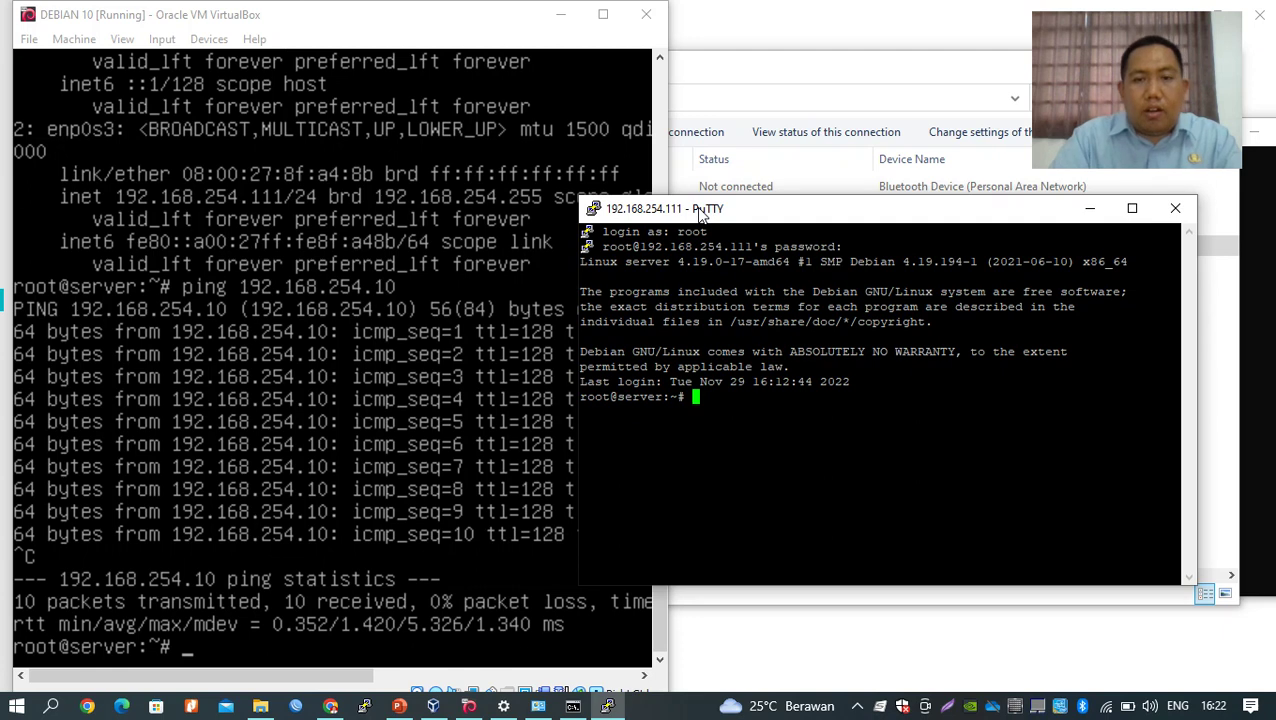
left_click_drag(699, 208, 700, 208)
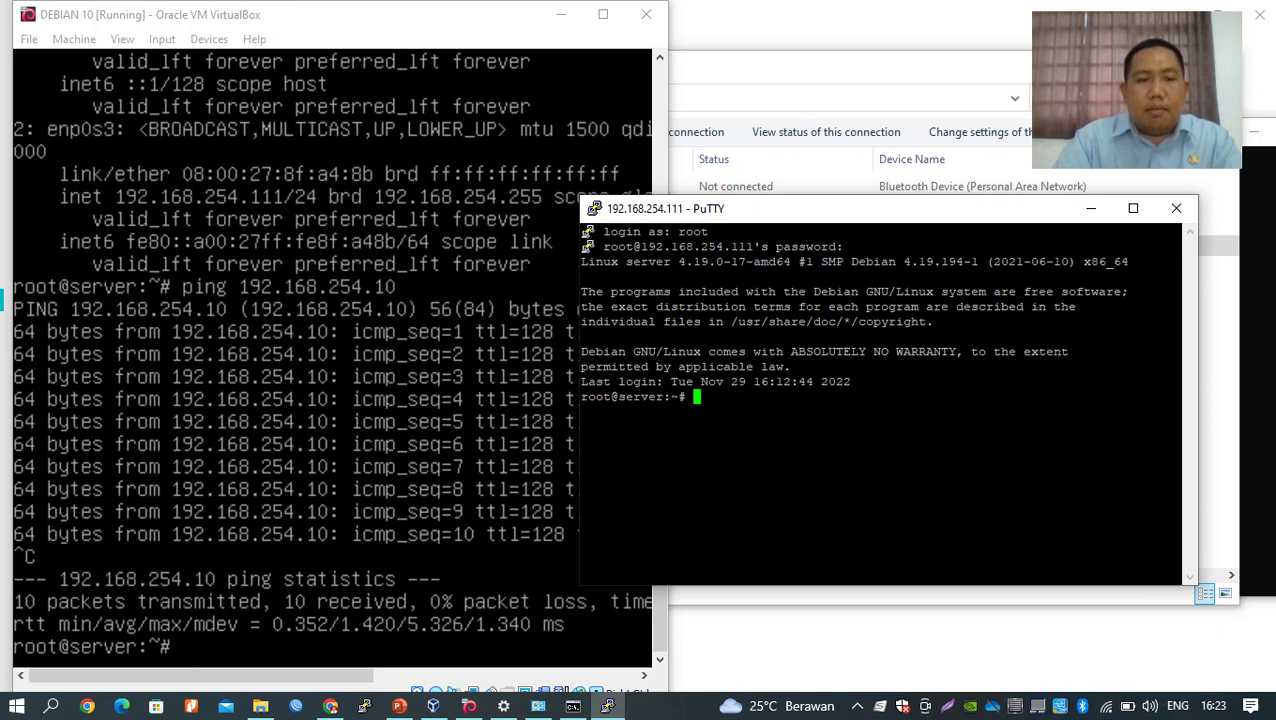
Halt the Debian server with 'shutdown -h now', dismiss the connection error, and return to PowerPoint slide 7.
type("shutwon")
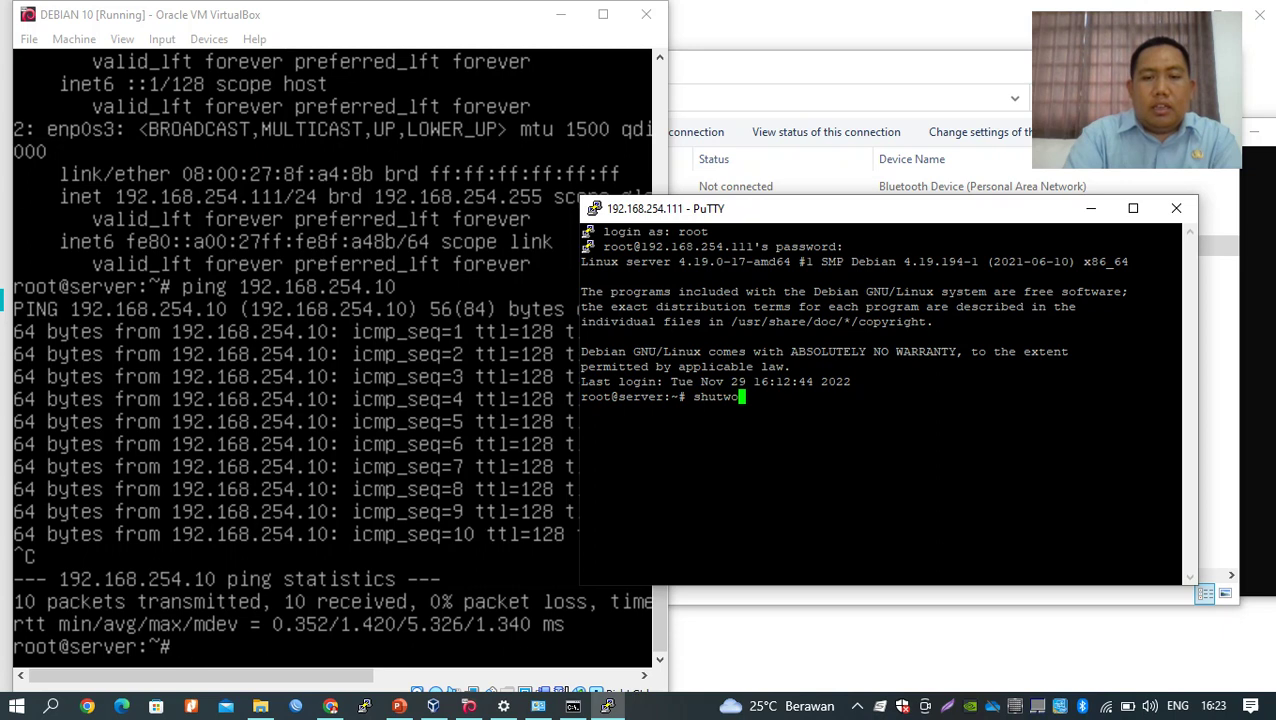
key("BackSpace")
key("BackSpace")
key("BackSpace")
type("do")
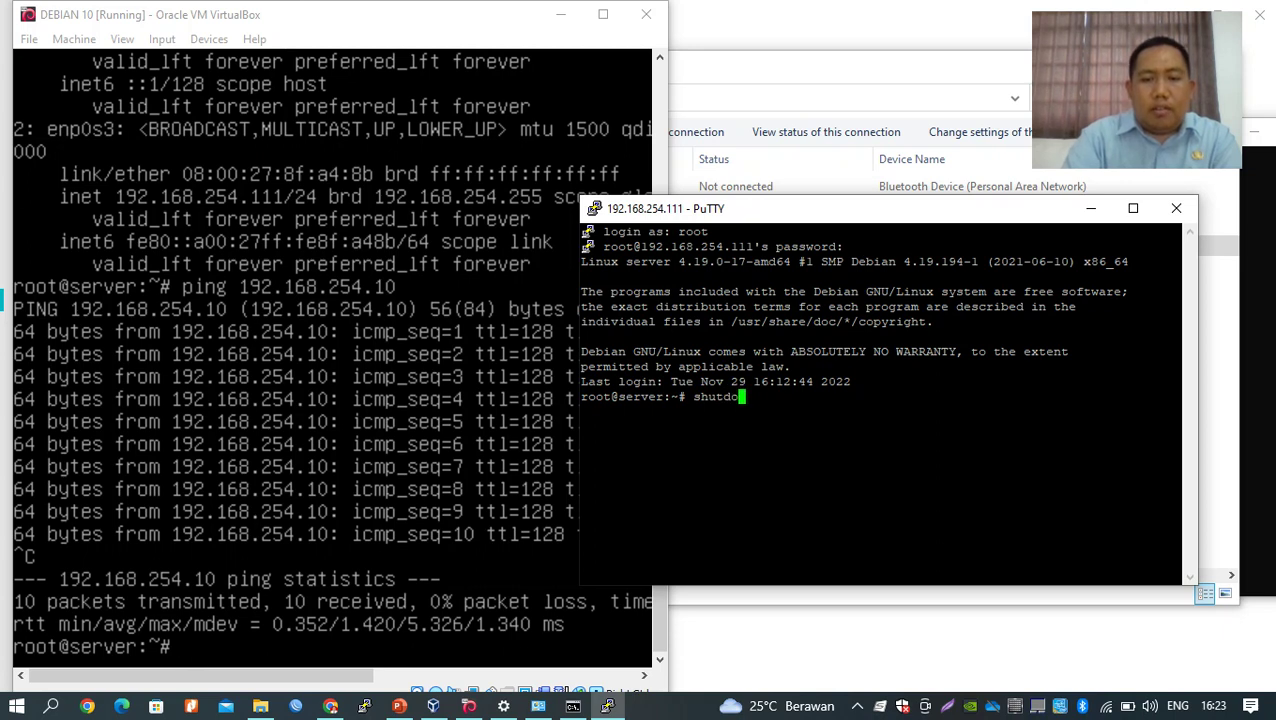
type("wn -h now")
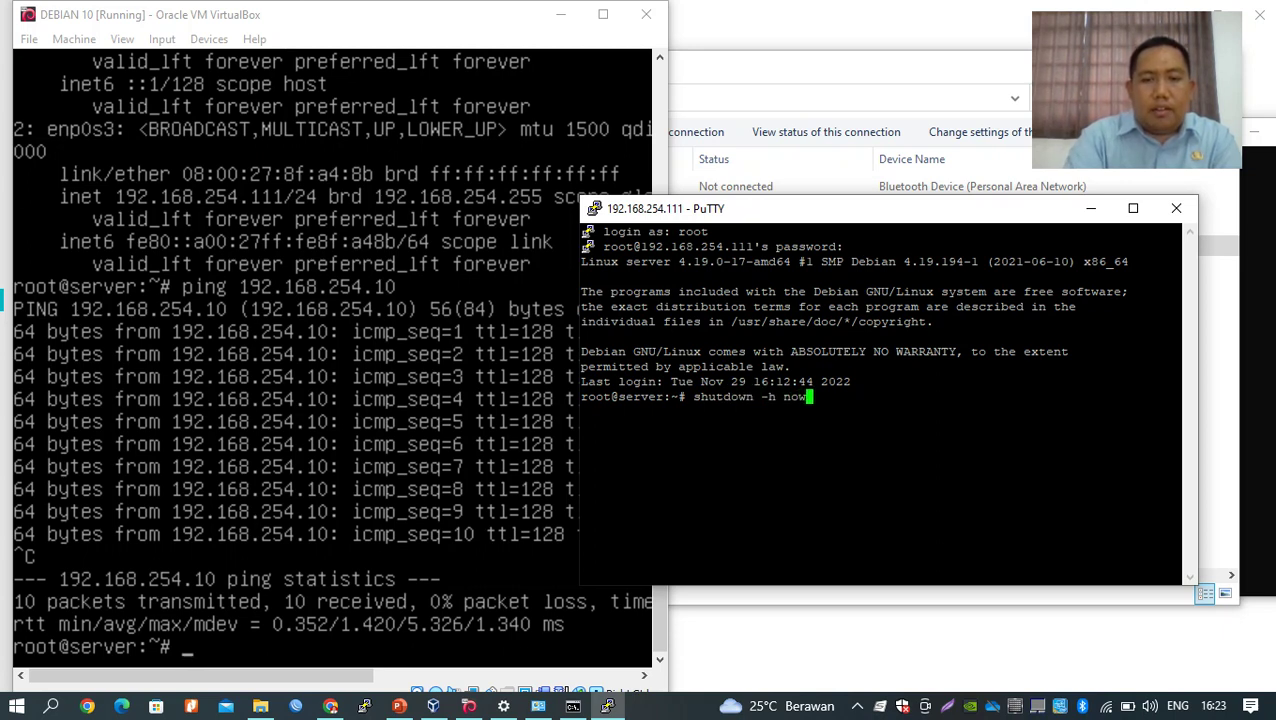
key("Return")
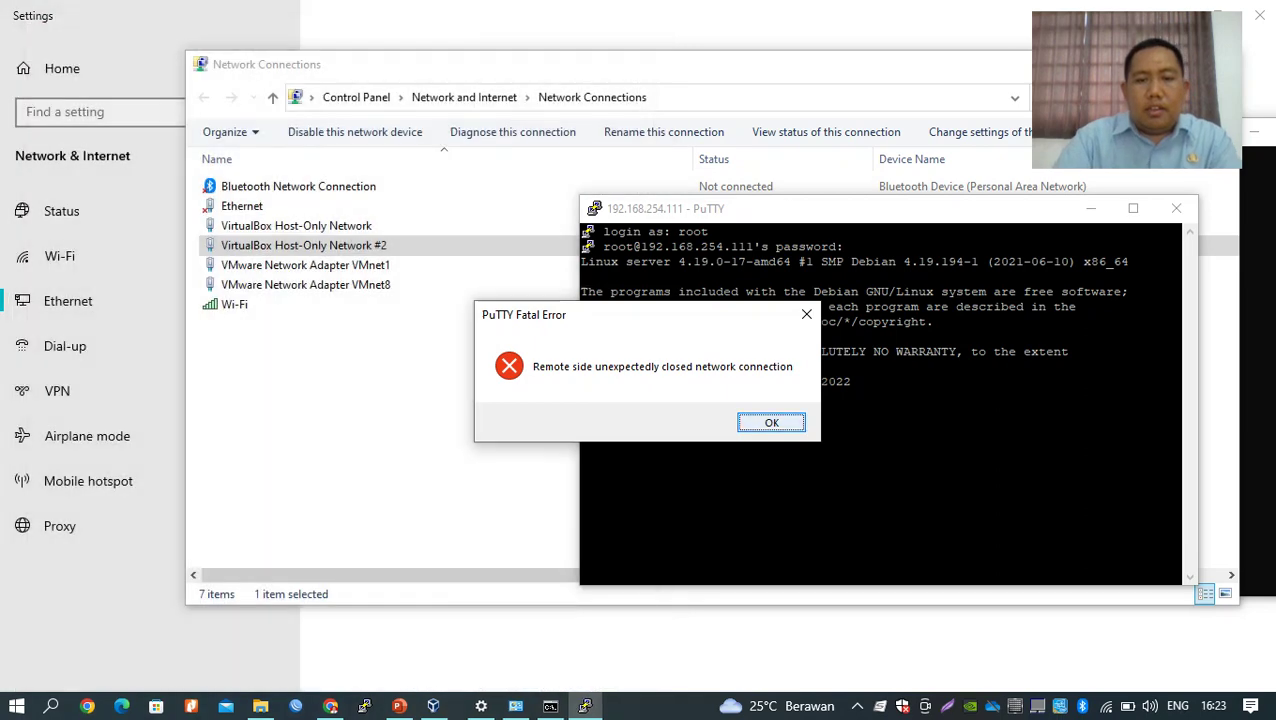
key("Return")
left_click(399, 706)
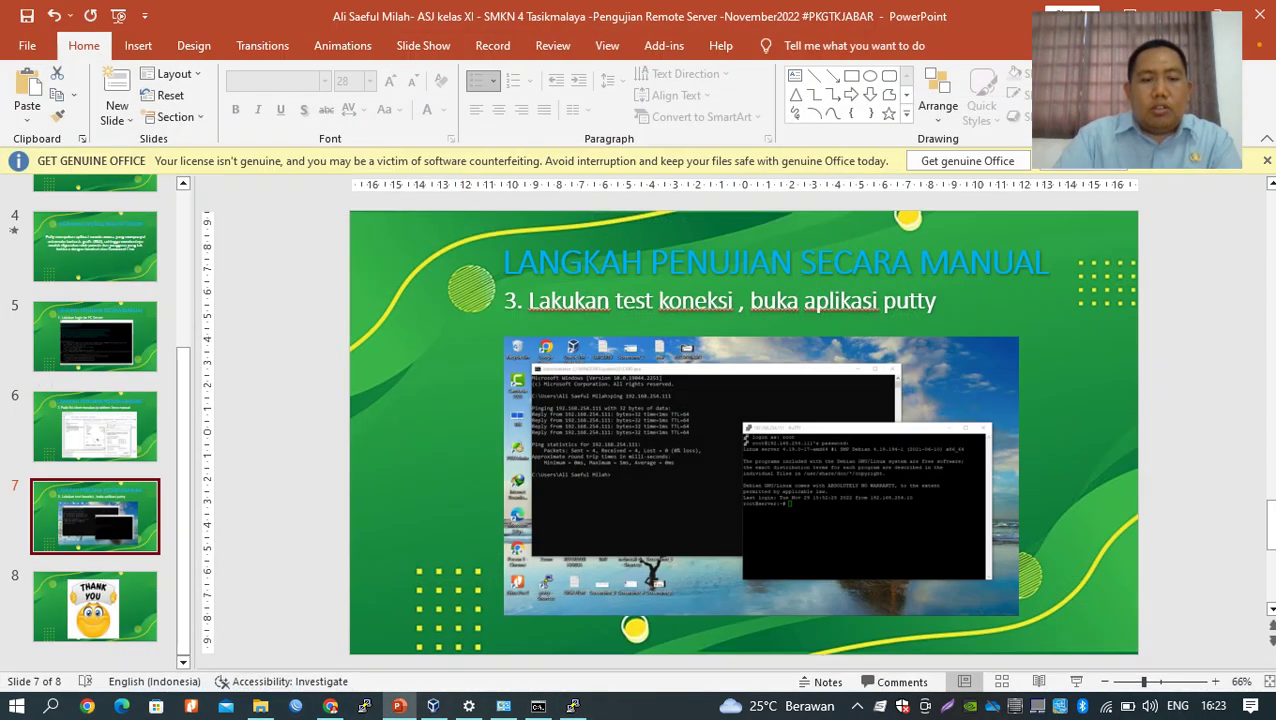